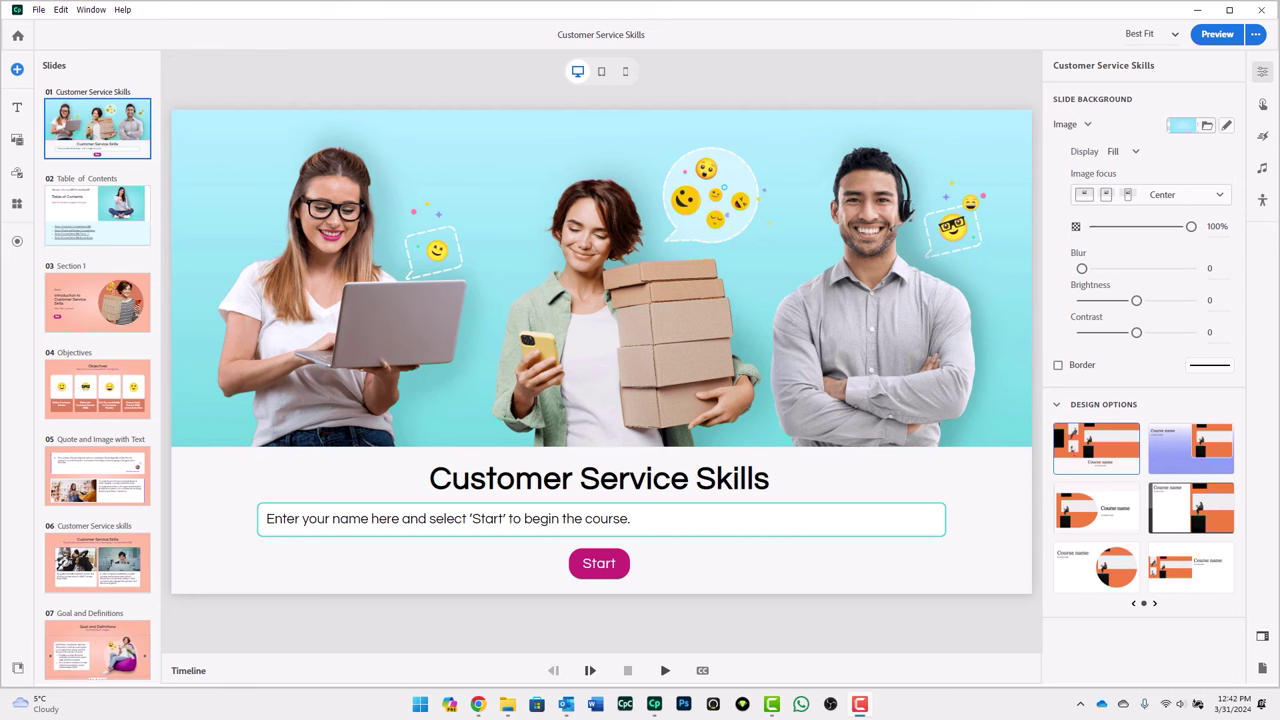
Step: Create a shared review titled 'Customer Service Skills v001' from Share for review
{"action": "left_click", "coordinate": [1255, 34]}
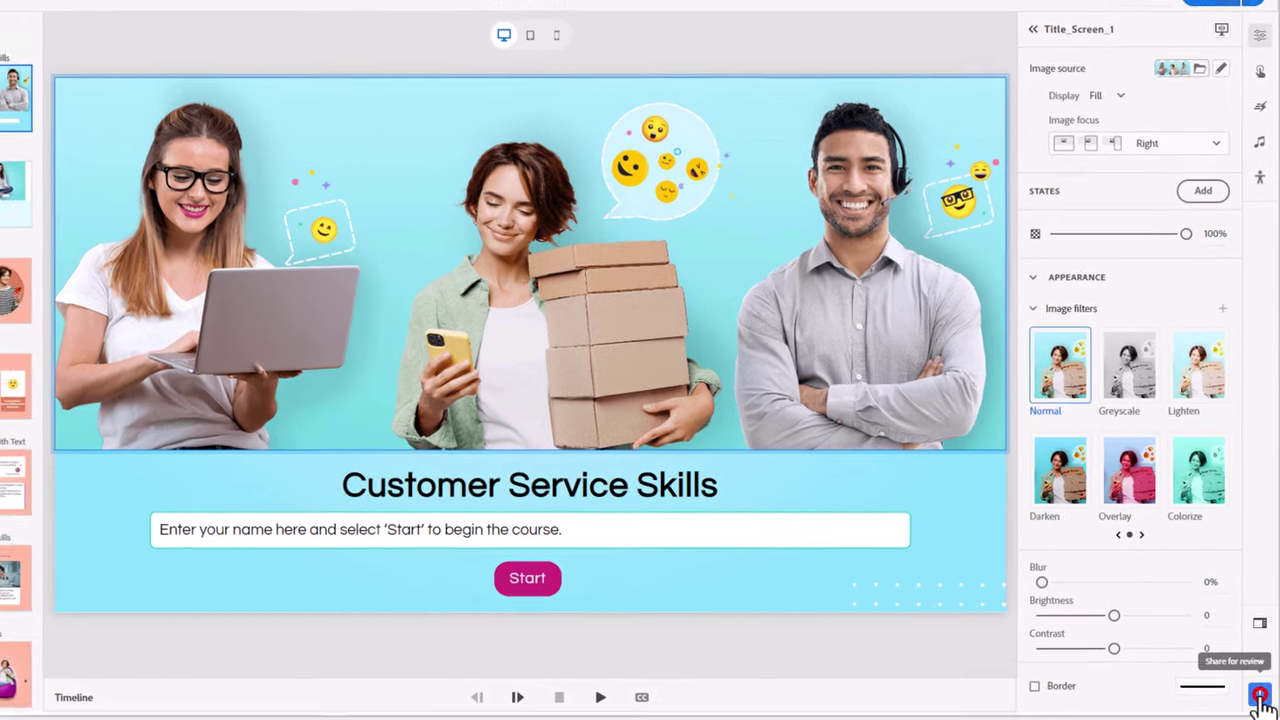
{"action": "left_click", "coordinate": [1263, 670]}
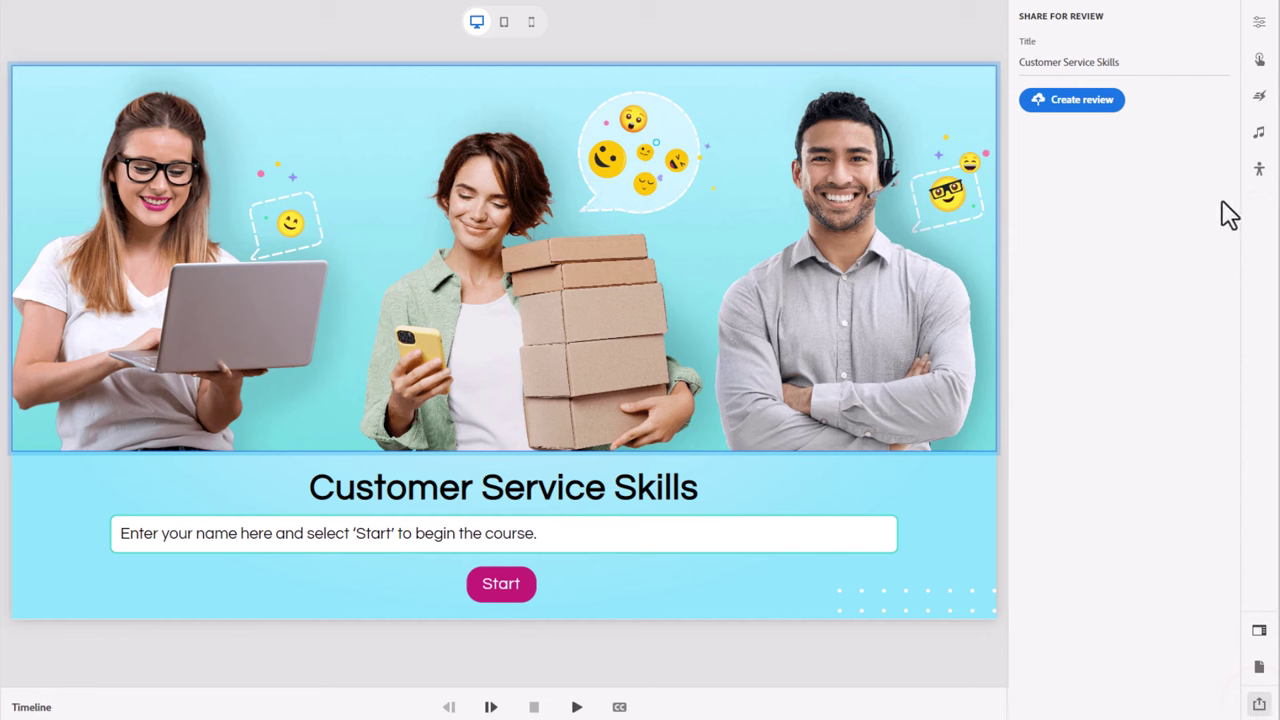
{"action": "left_click", "coordinate": [1132, 62]}
{"action": "type", "text": "v001"}
{"action": "left_click", "coordinate": [1077, 104]}
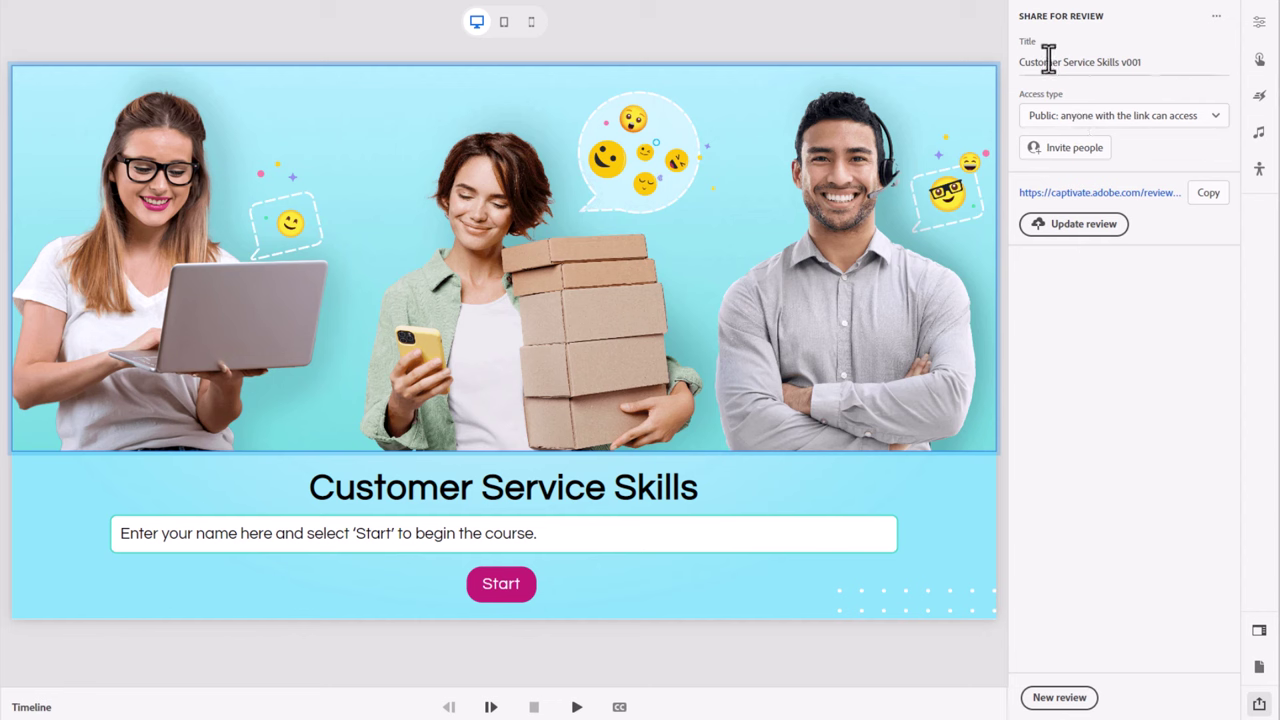
Step: Set the review's access type to 'Private: only invited people can access'
{"action": "left_click", "coordinate": [1153, 125]}
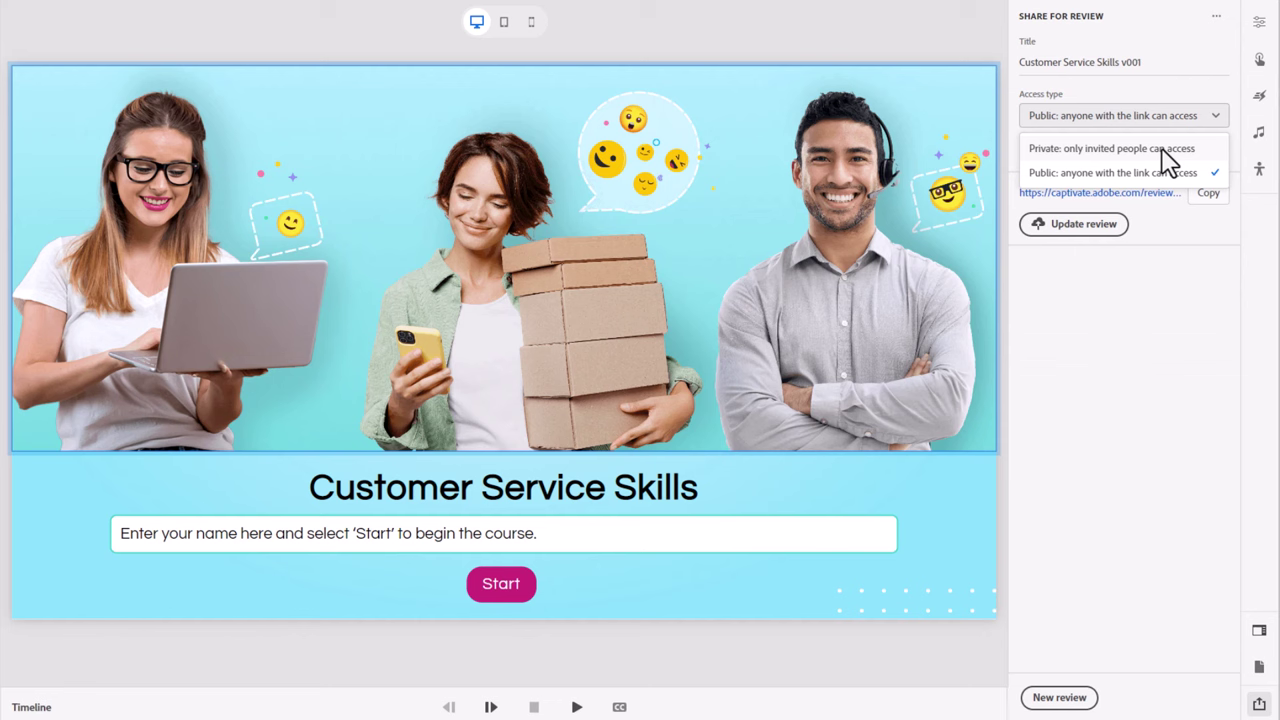
{"action": "left_click", "coordinate": [1161, 150]}
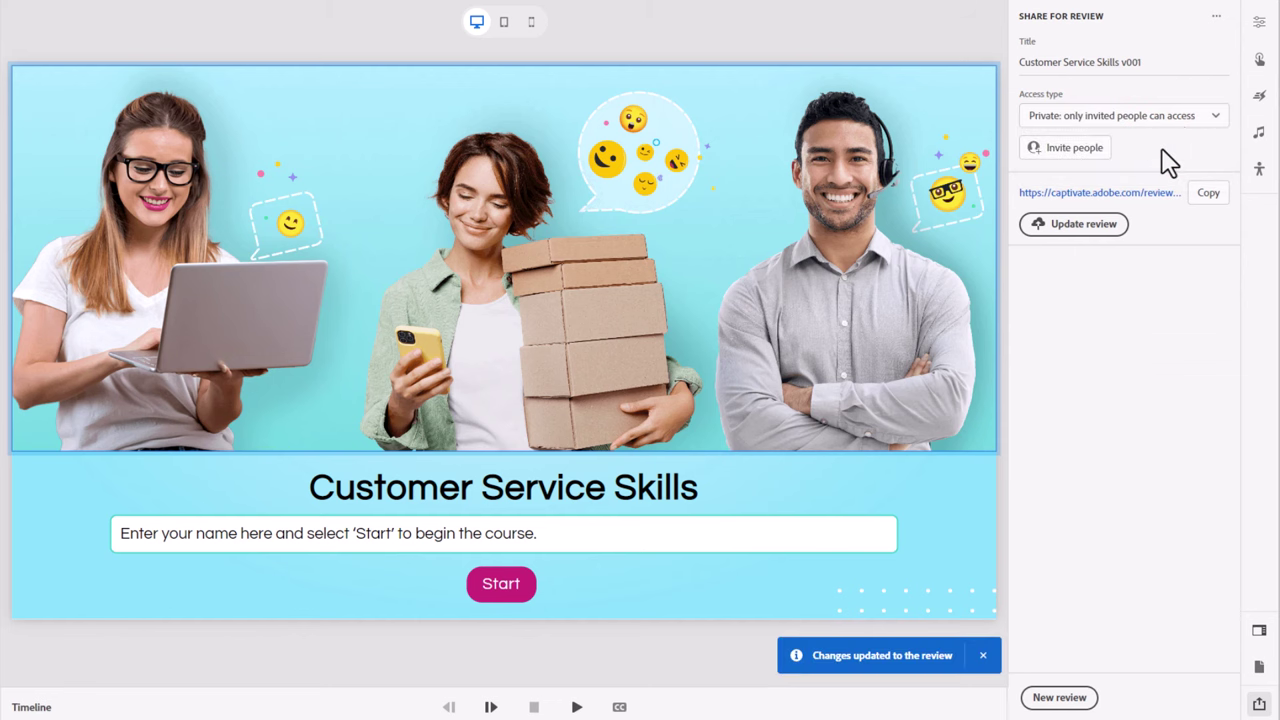
Step: Invite the suggested contact with the message 'Please review this module.' and close the invite panel
{"action": "left_click", "coordinate": [1069, 148]}
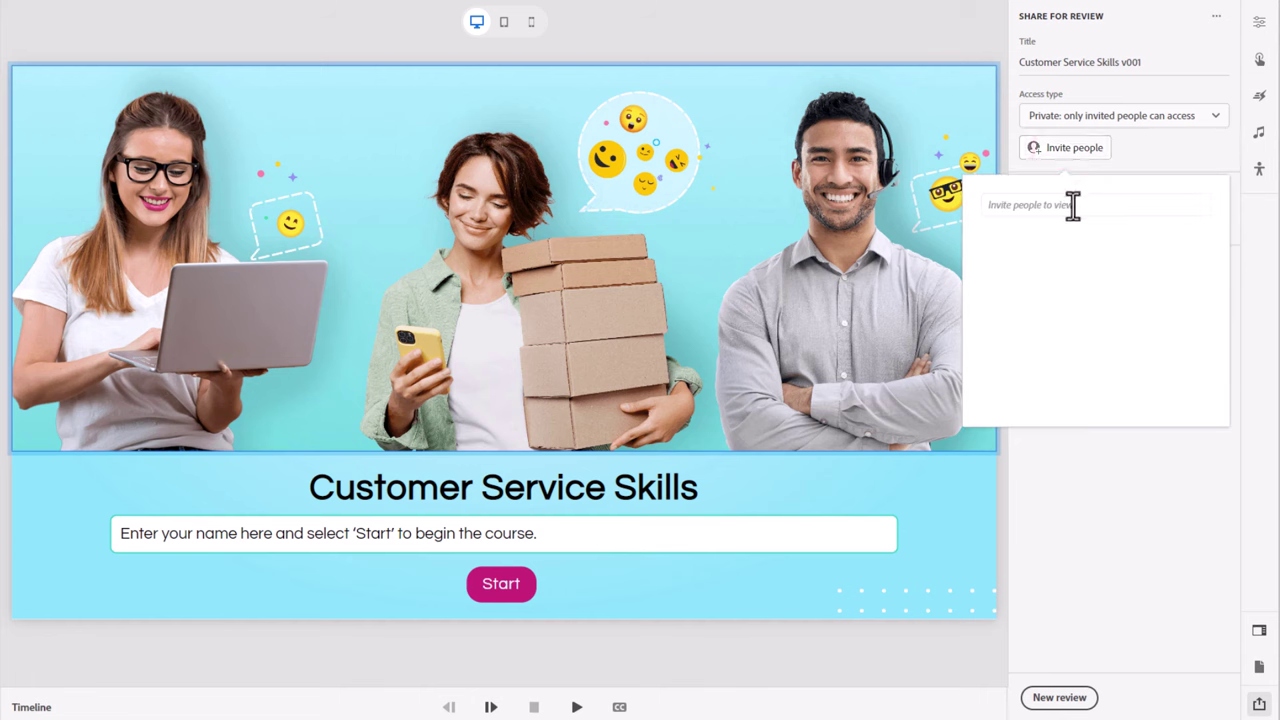
{"action": "left_click", "coordinate": [1072, 205]}
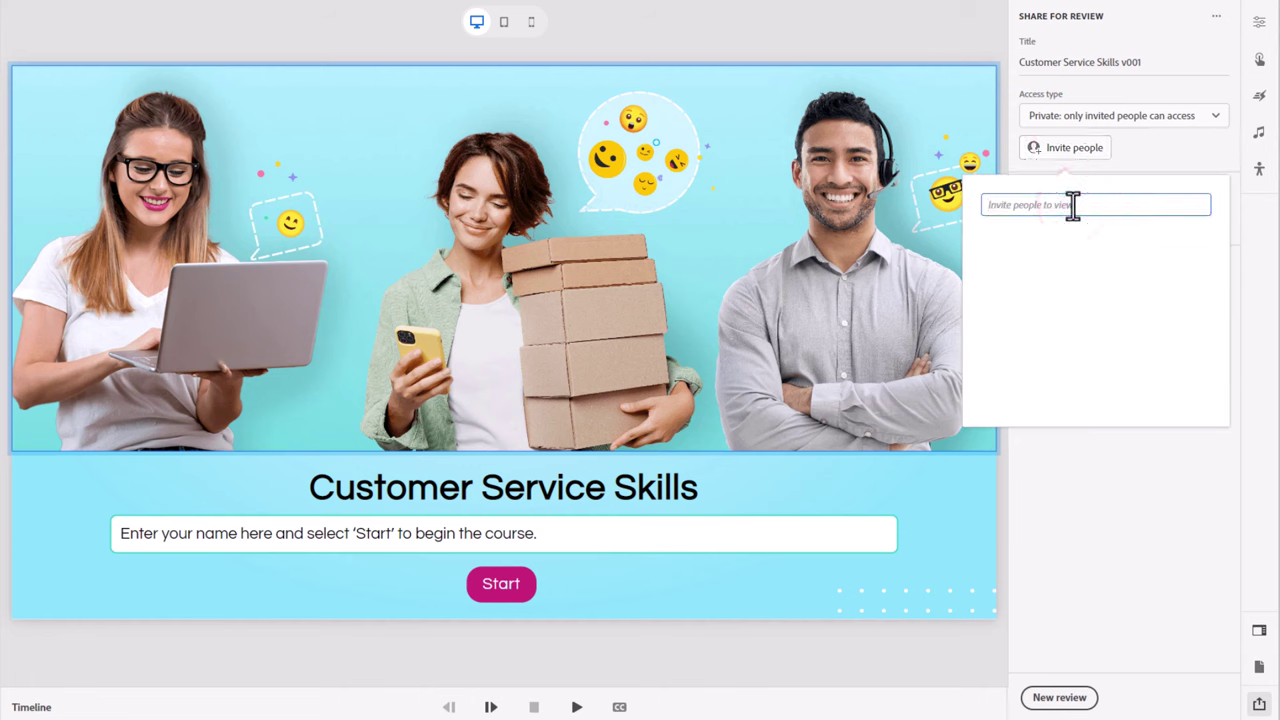
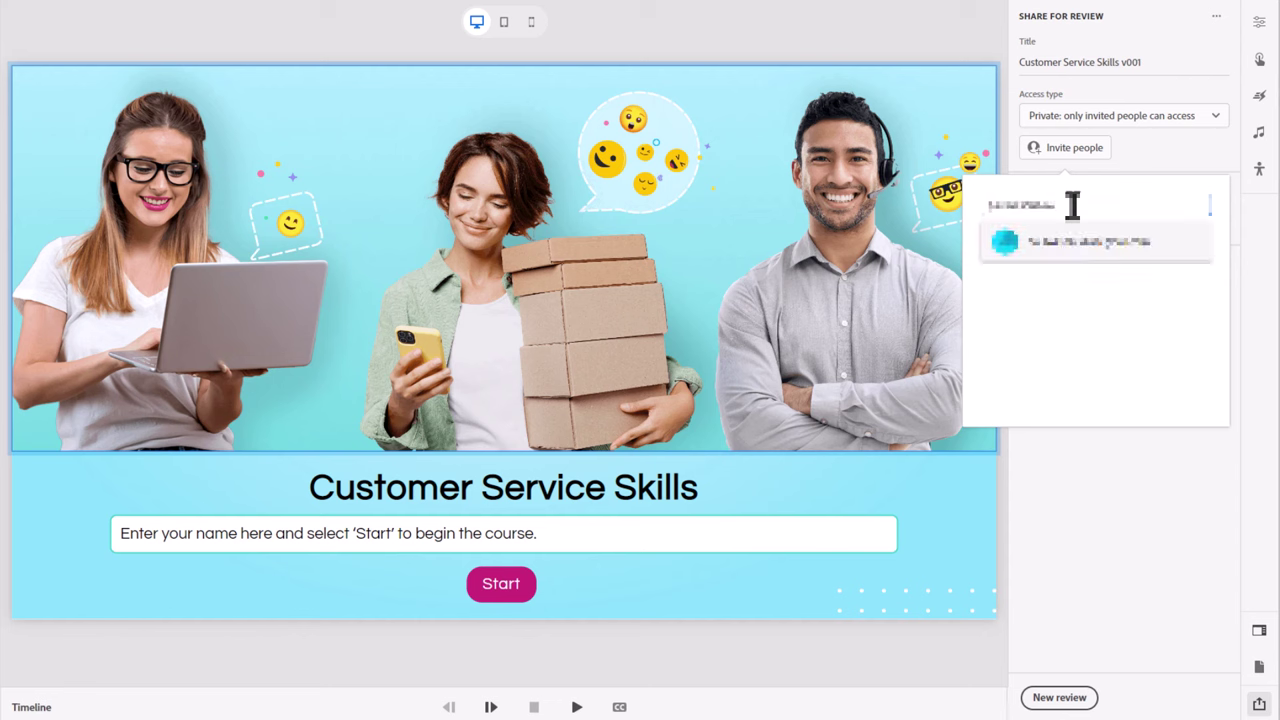
{"action": "left_click", "coordinate": [1074, 244]}
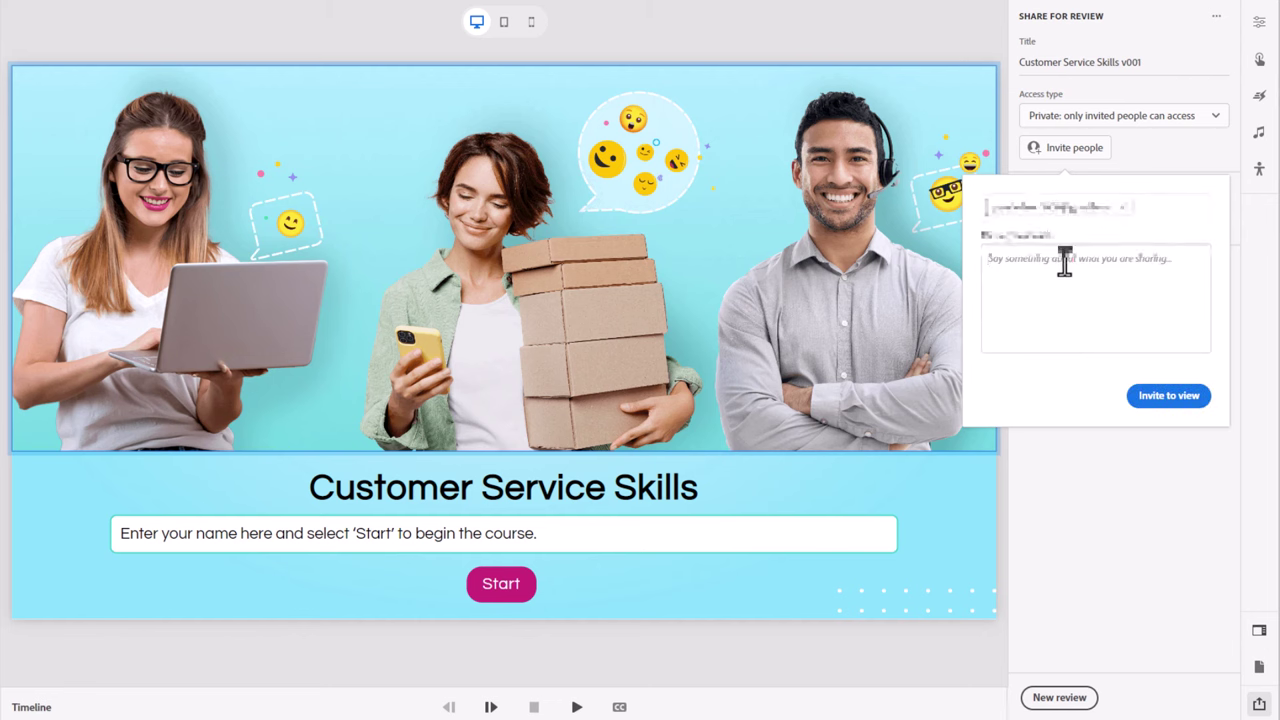
{"action": "left_click", "coordinate": [1064, 262]}
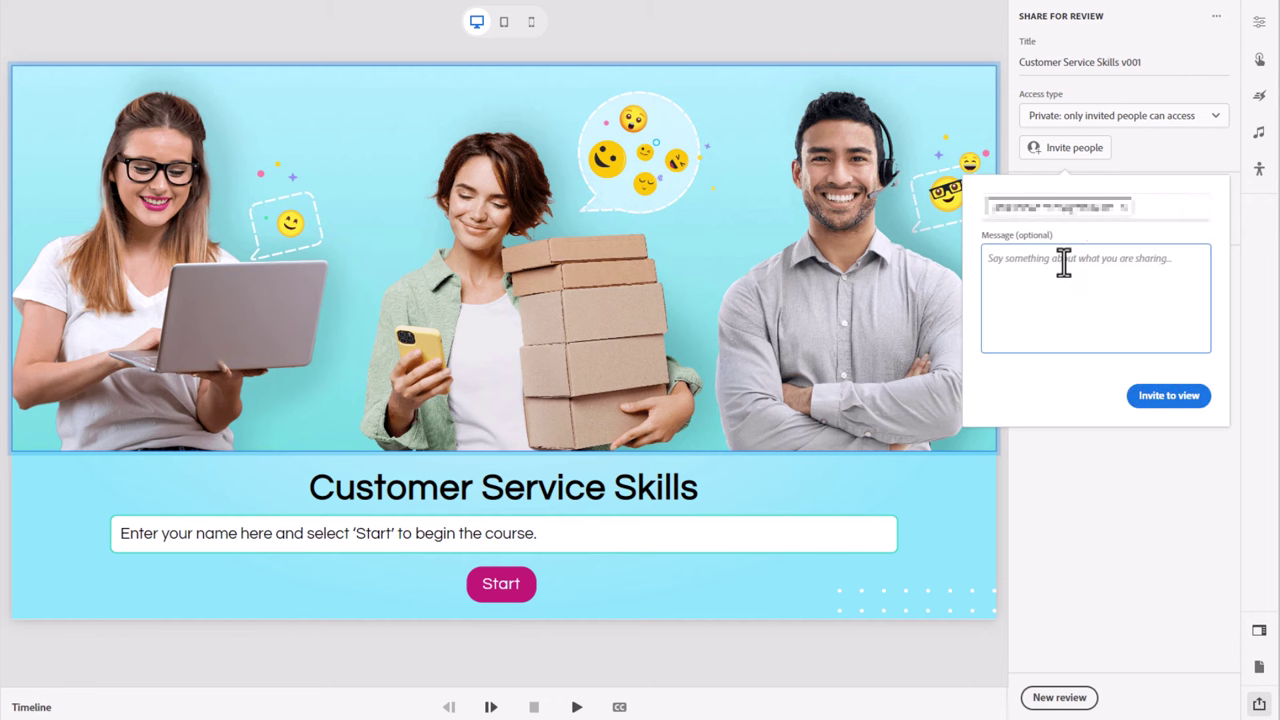
{"action": "type", "text": "Please review this module."}
{"action": "left_click", "coordinate": [1166, 395]}
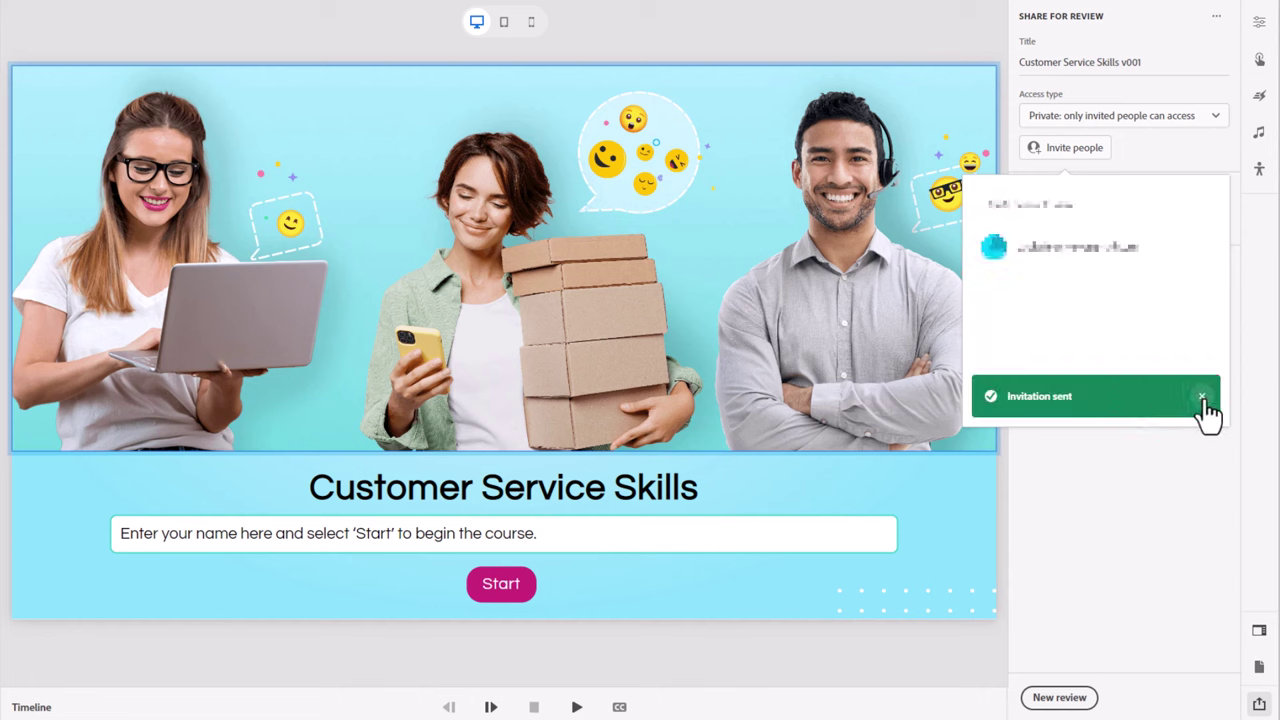
{"action": "left_click", "coordinate": [1203, 398]}
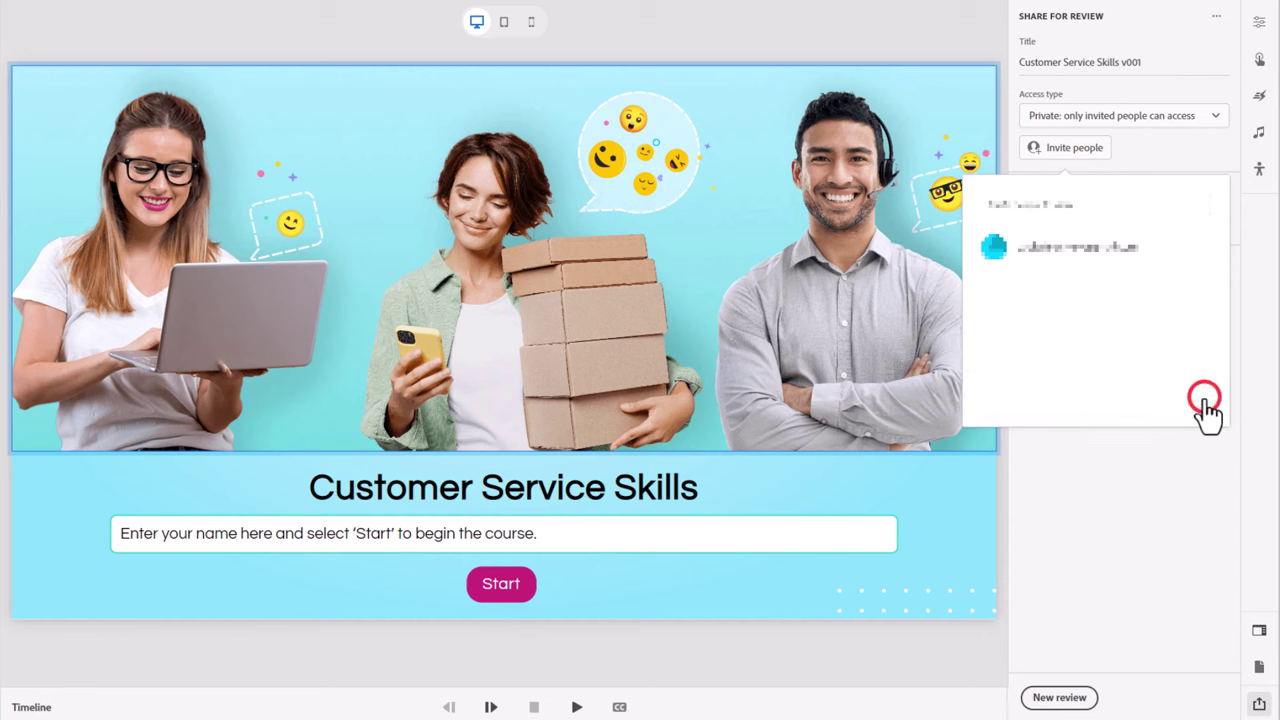
{"action": "left_click", "coordinate": [1188, 521]}
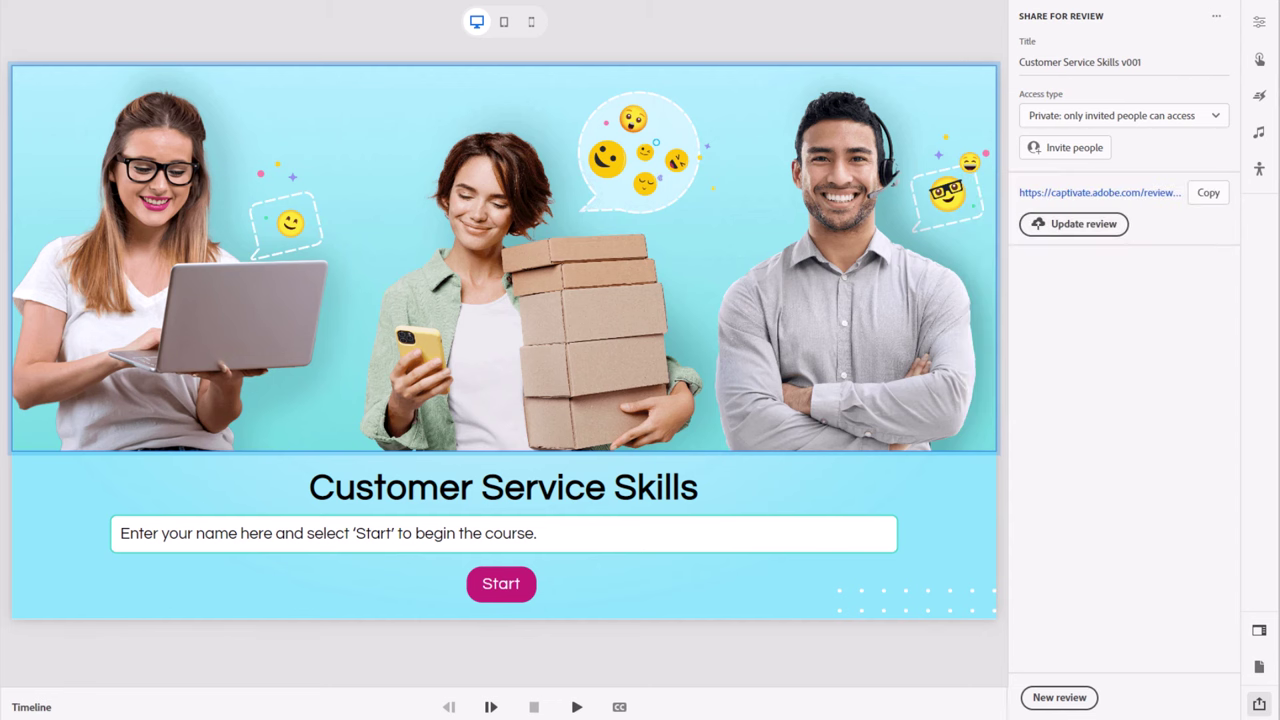
Step: Bring up the Chrome window to reach the review invitation email
{"action": "mouse_move", "coordinate": [363, 719]}
{"action": "left_click", "coordinate": [360, 686]}
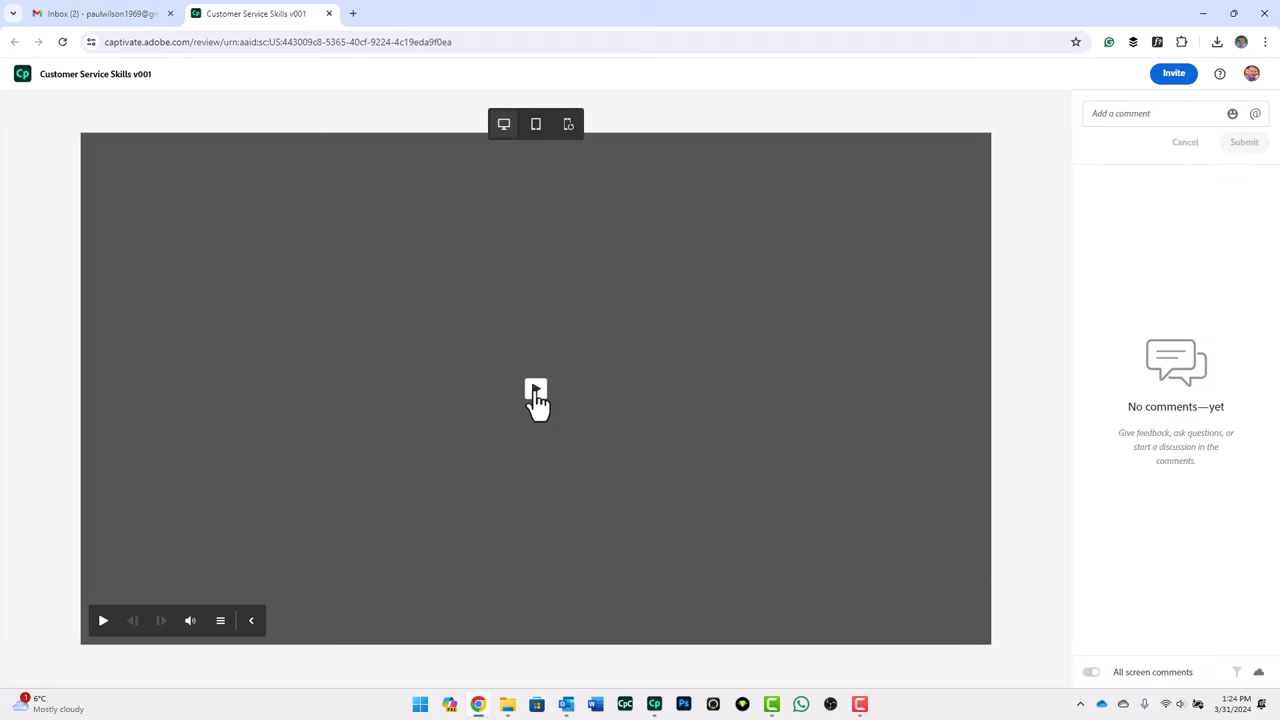
Step: Play the course and post the desktop comment 'I like this image it look good.'
{"action": "left_click", "coordinate": [536, 390]}
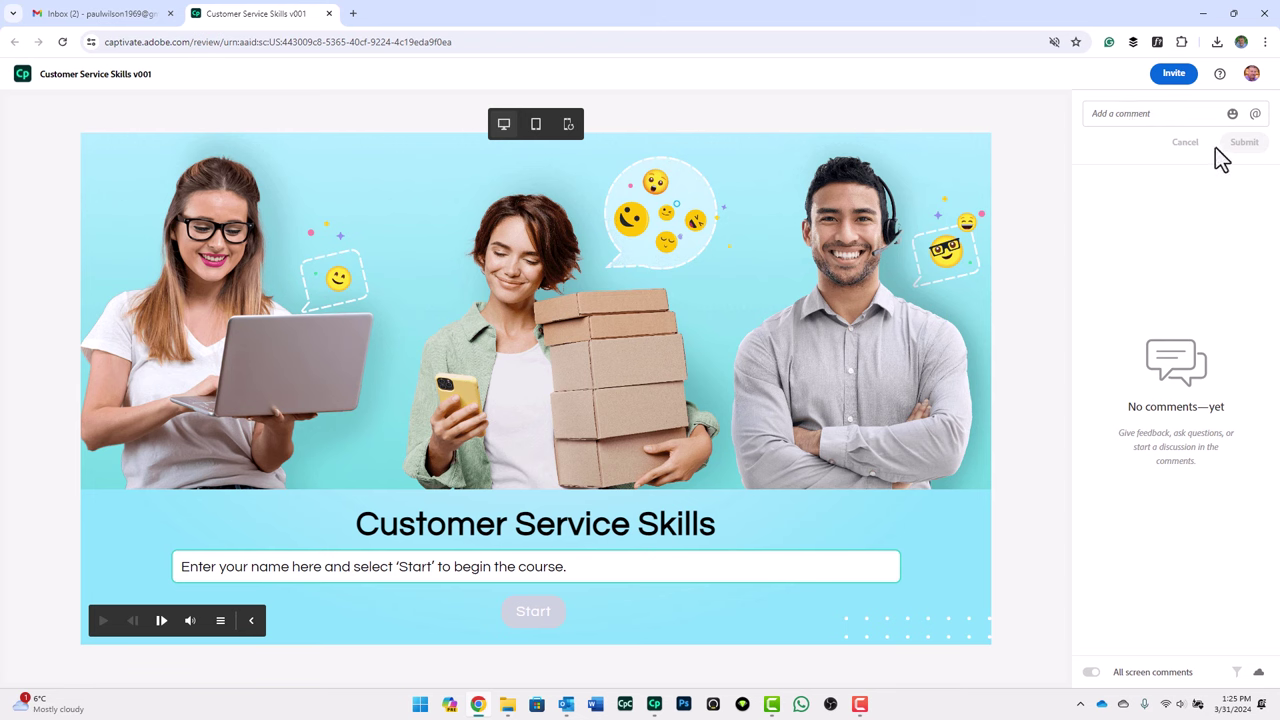
{"action": "left_click", "coordinate": [1128, 127]}
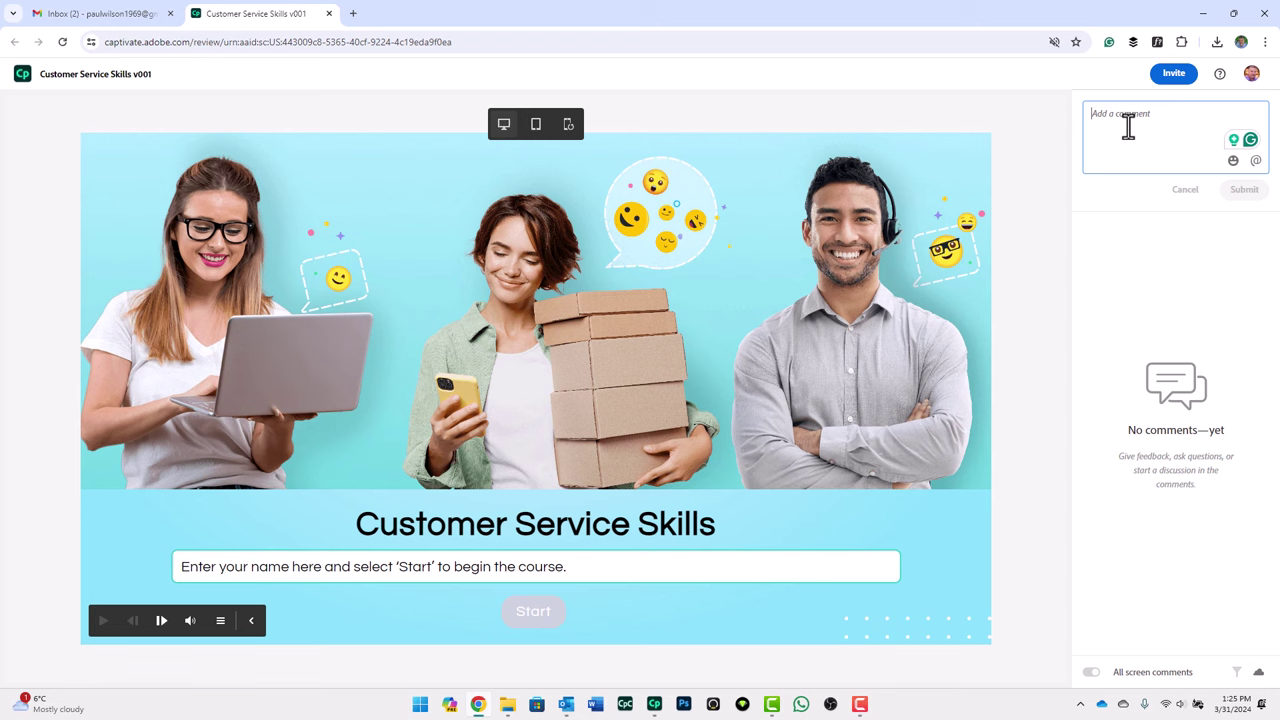
{"action": "type", "text": "I lik"}
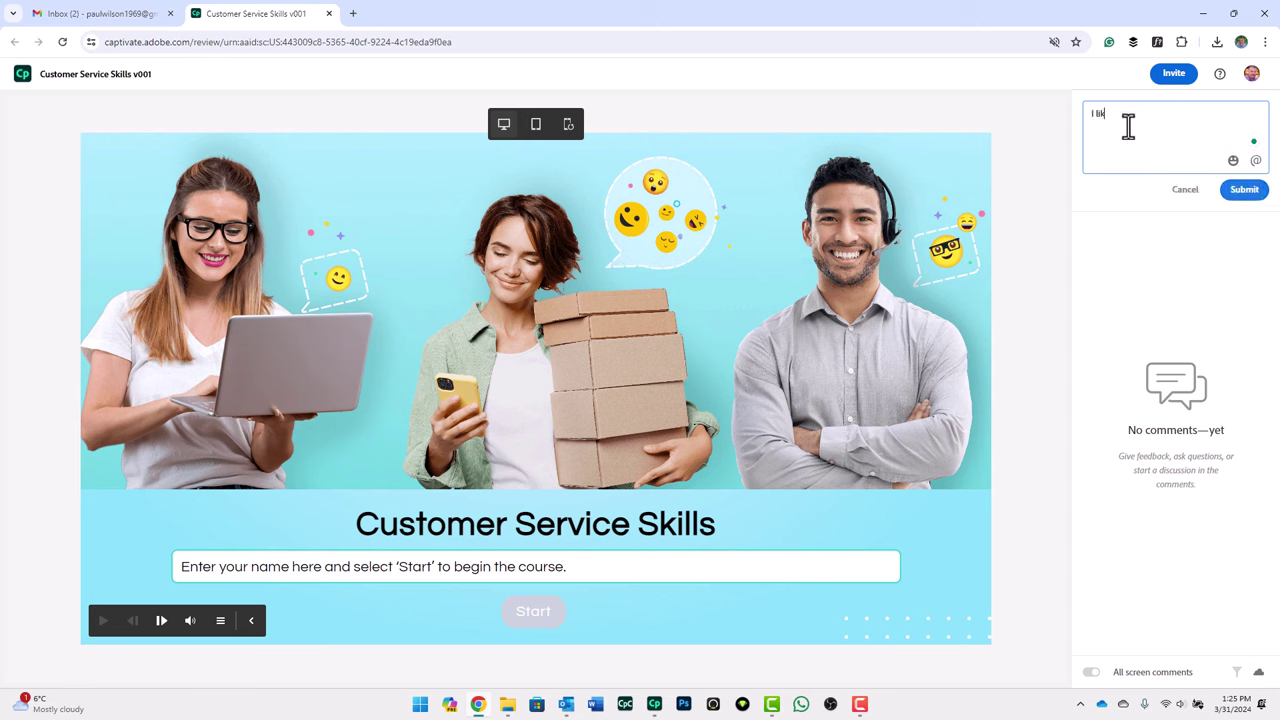
{"action": "type", "text": "e this image it look good."}
{"action": "left_click", "coordinate": [1244, 192]}
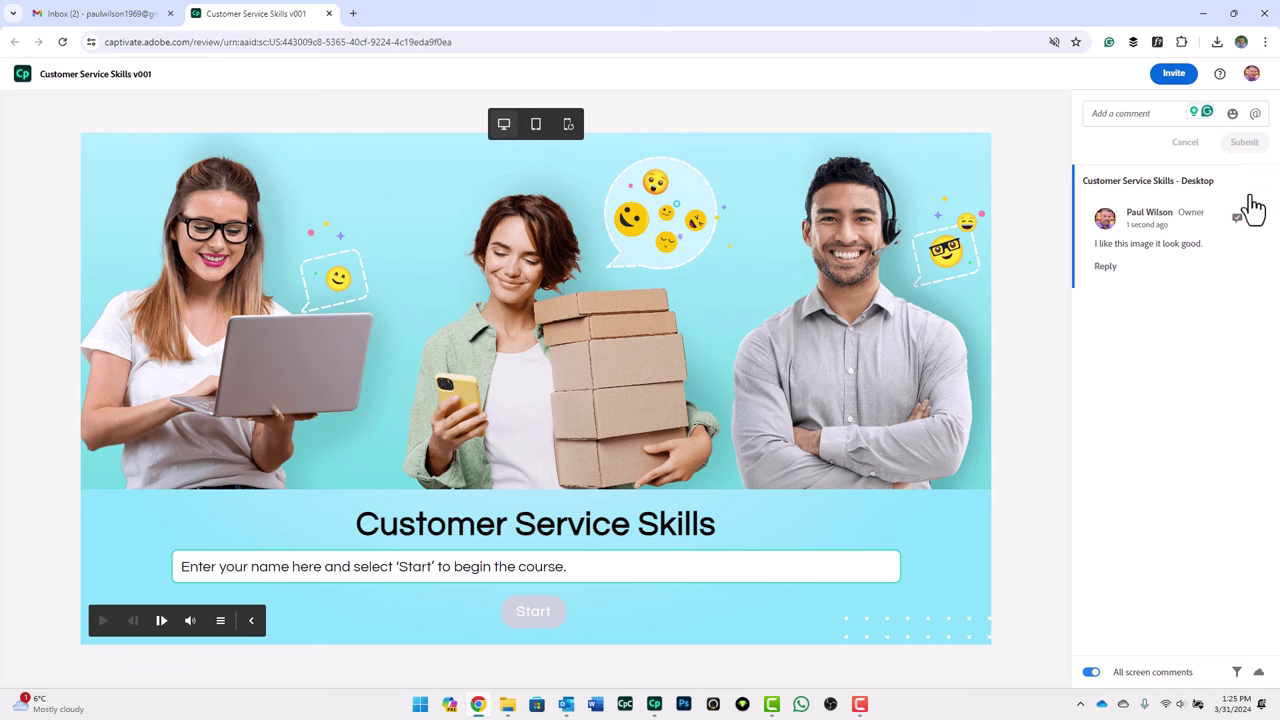
Step: Edit the comment to accept the spelling fix and append 'Perhaps change the bottom color'
{"action": "mouse_move", "coordinate": [1263, 232]}
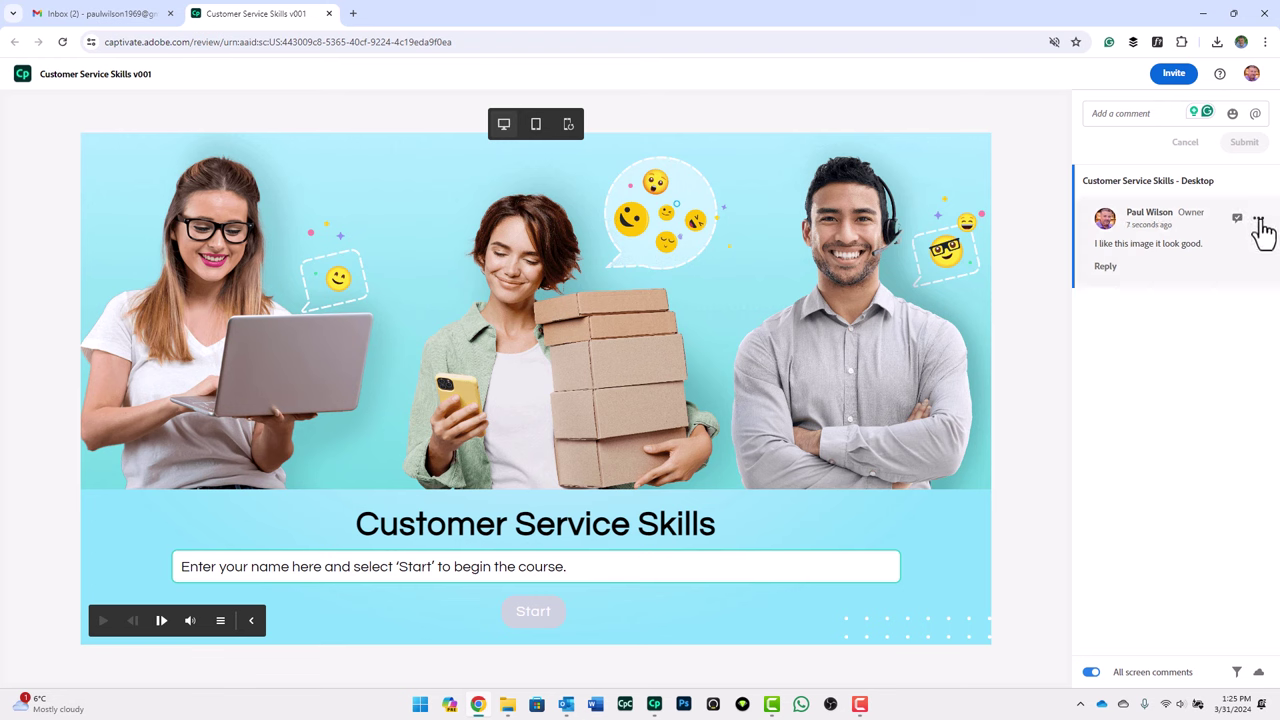
{"action": "left_click", "coordinate": [1259, 219]}
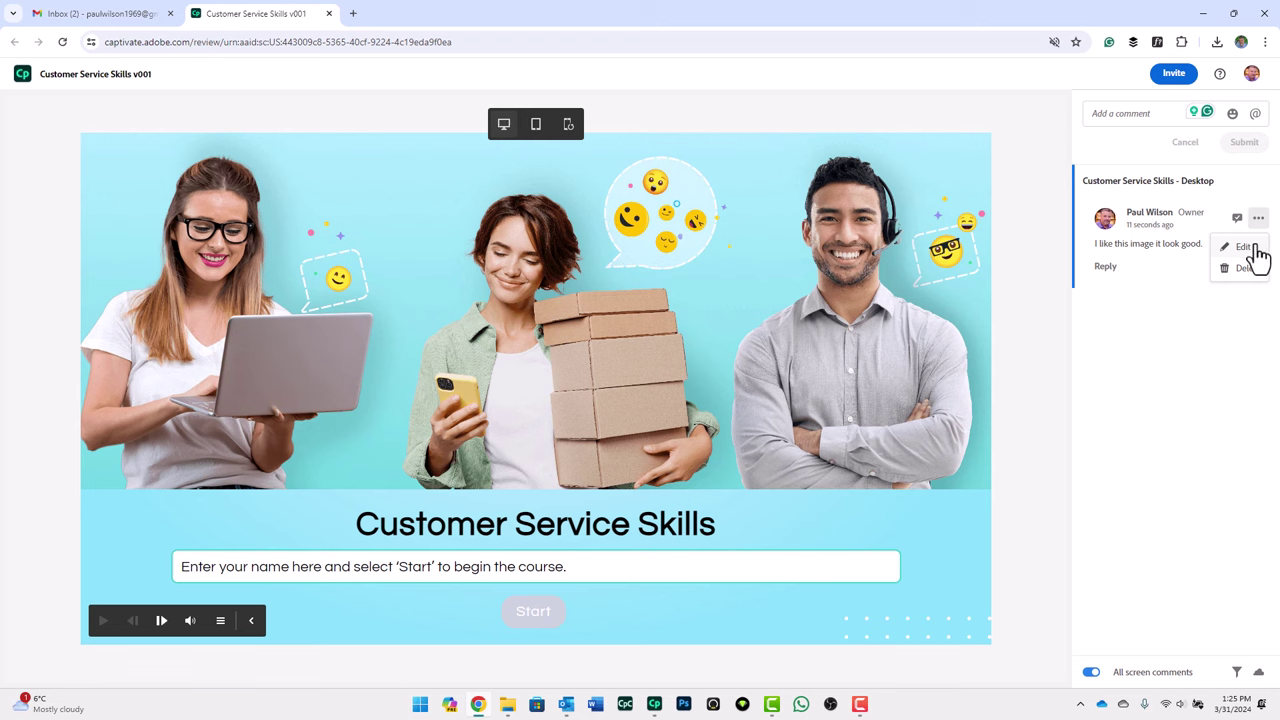
{"action": "left_click", "coordinate": [1254, 247]}
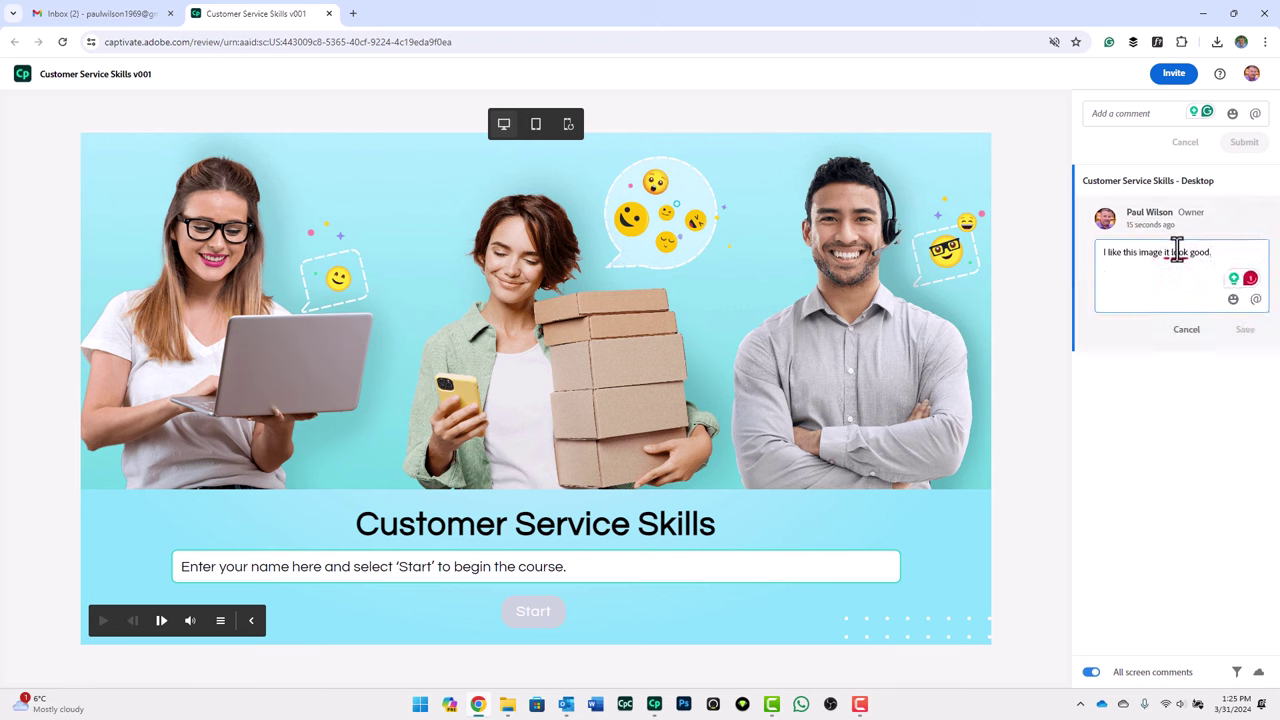
{"action": "mouse_move", "coordinate": [1177, 250]}
{"action": "left_click", "coordinate": [1196, 292]}
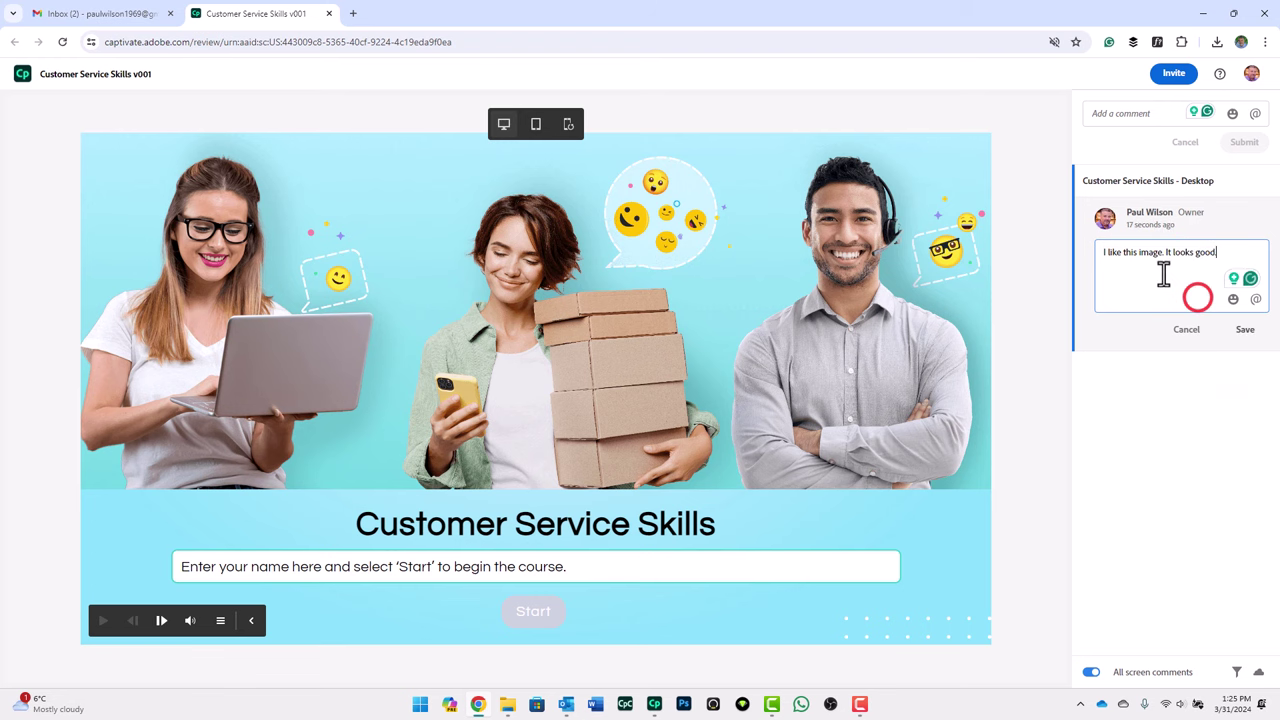
{"action": "left_click", "coordinate": [1229, 251]}
{"action": "type", "text": "Perhap"}
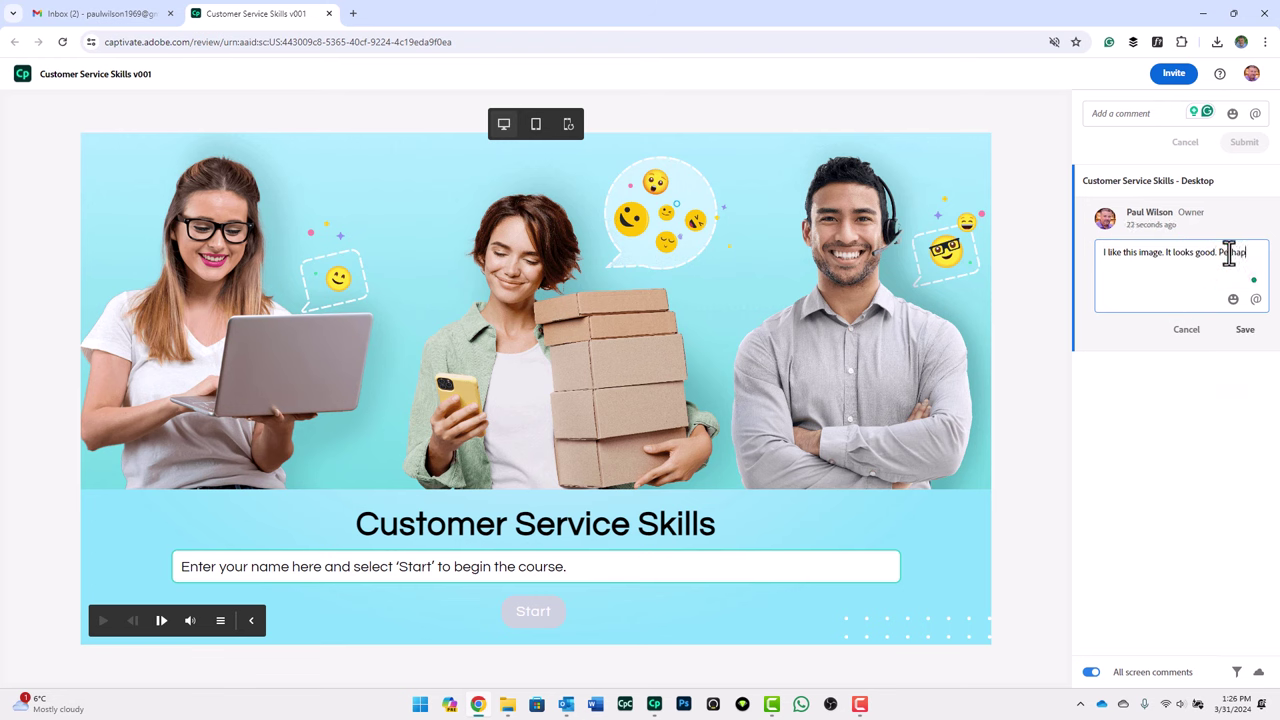
{"action": "type", "text": "s change the bottom color."}
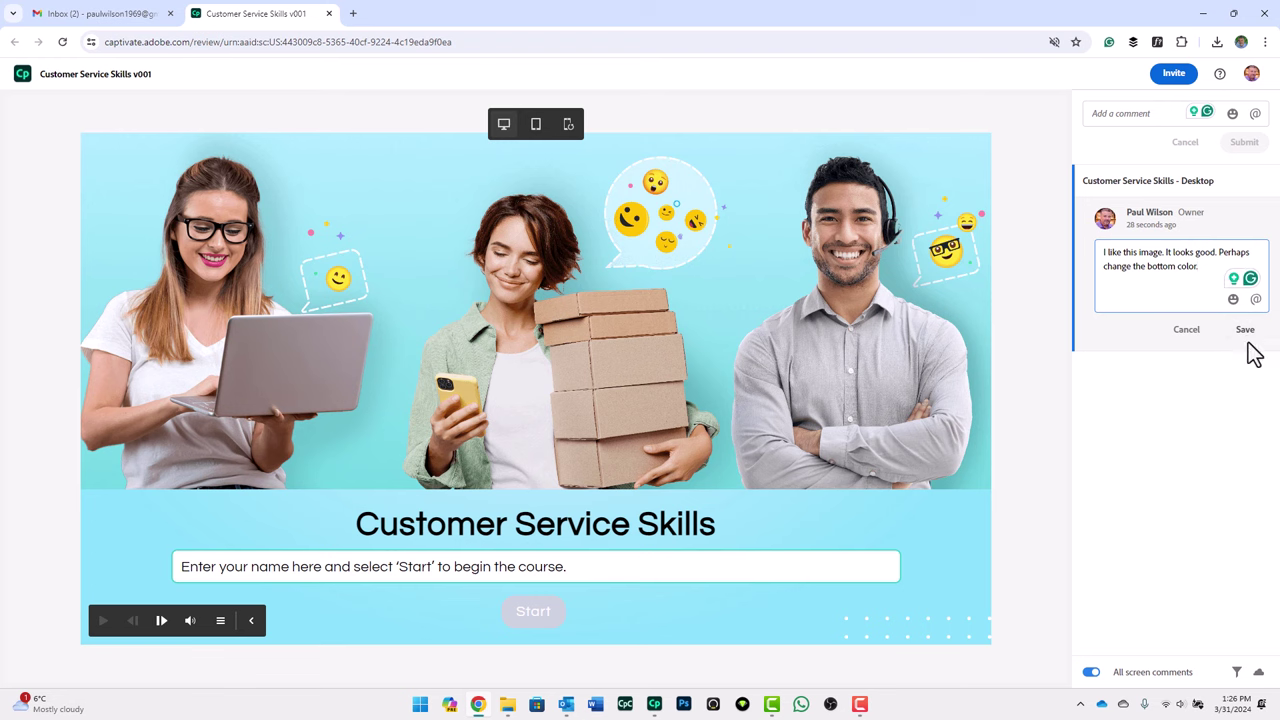
{"action": "left_click", "coordinate": [1246, 331]}
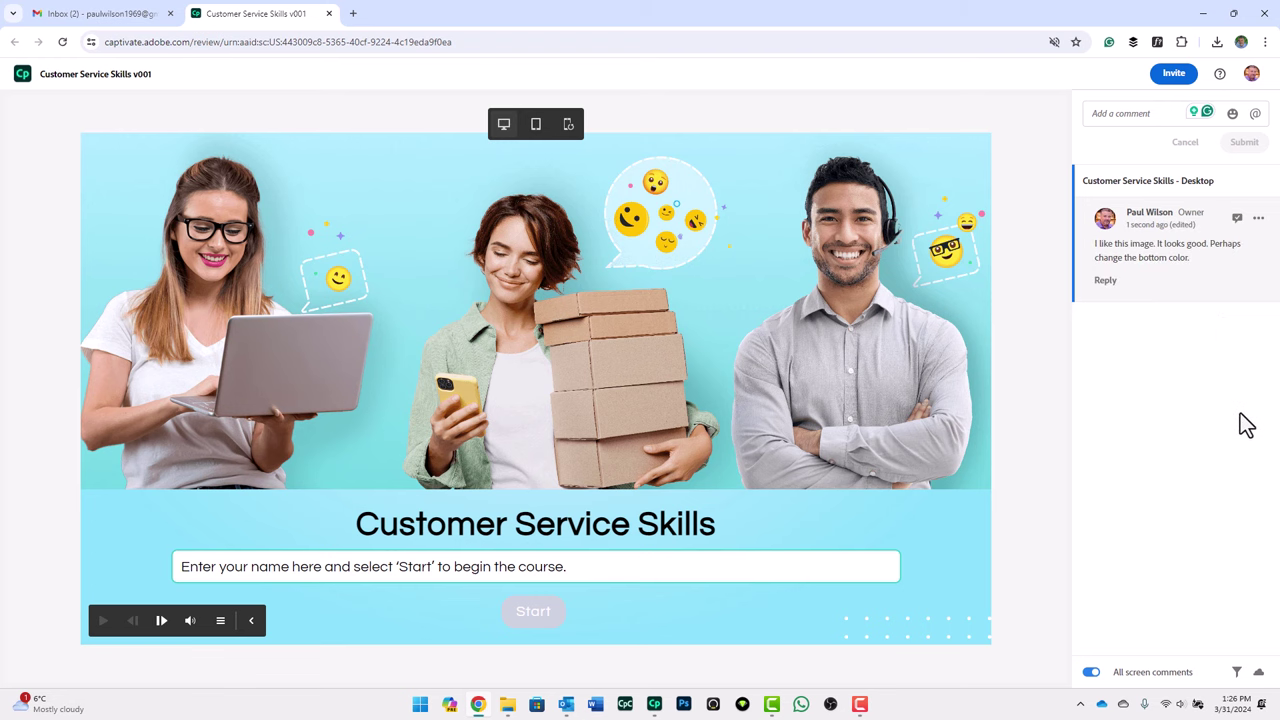
Step: In the mobile preview, post 'Please correct the left edge of the image to not show the other character.'
{"action": "left_click", "coordinate": [536, 124]}
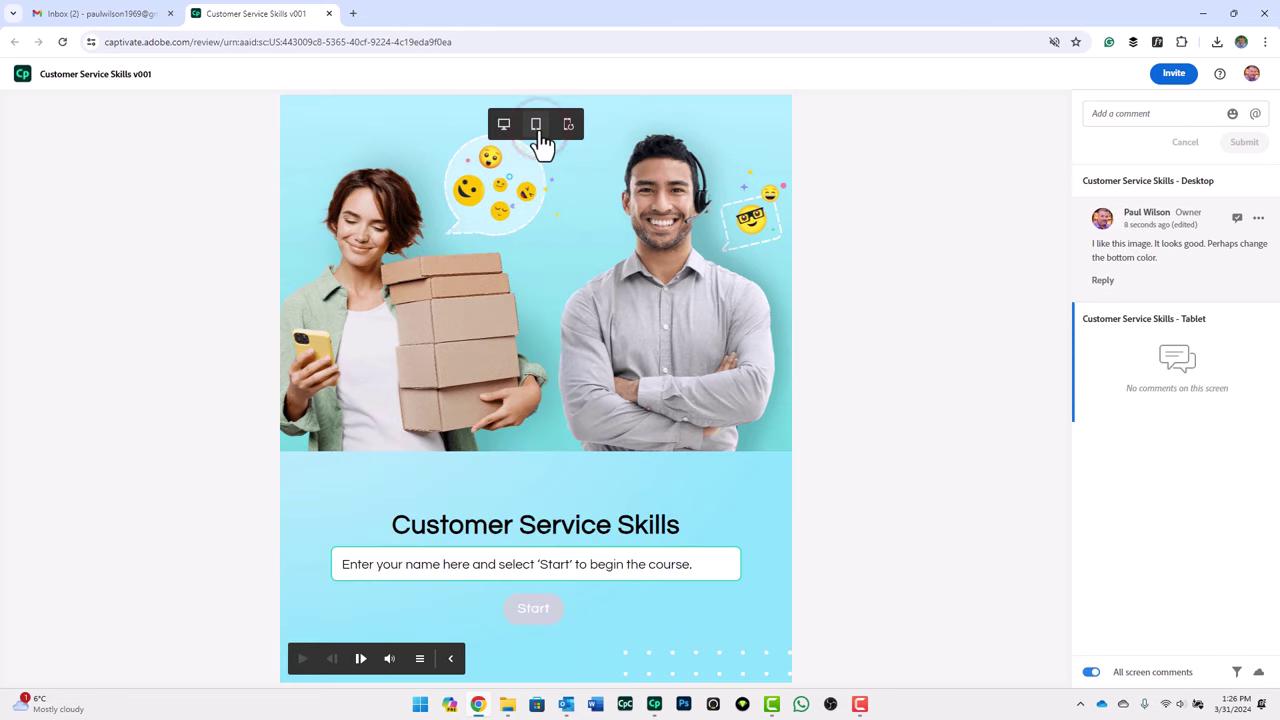
{"action": "left_click", "coordinate": [568, 125]}
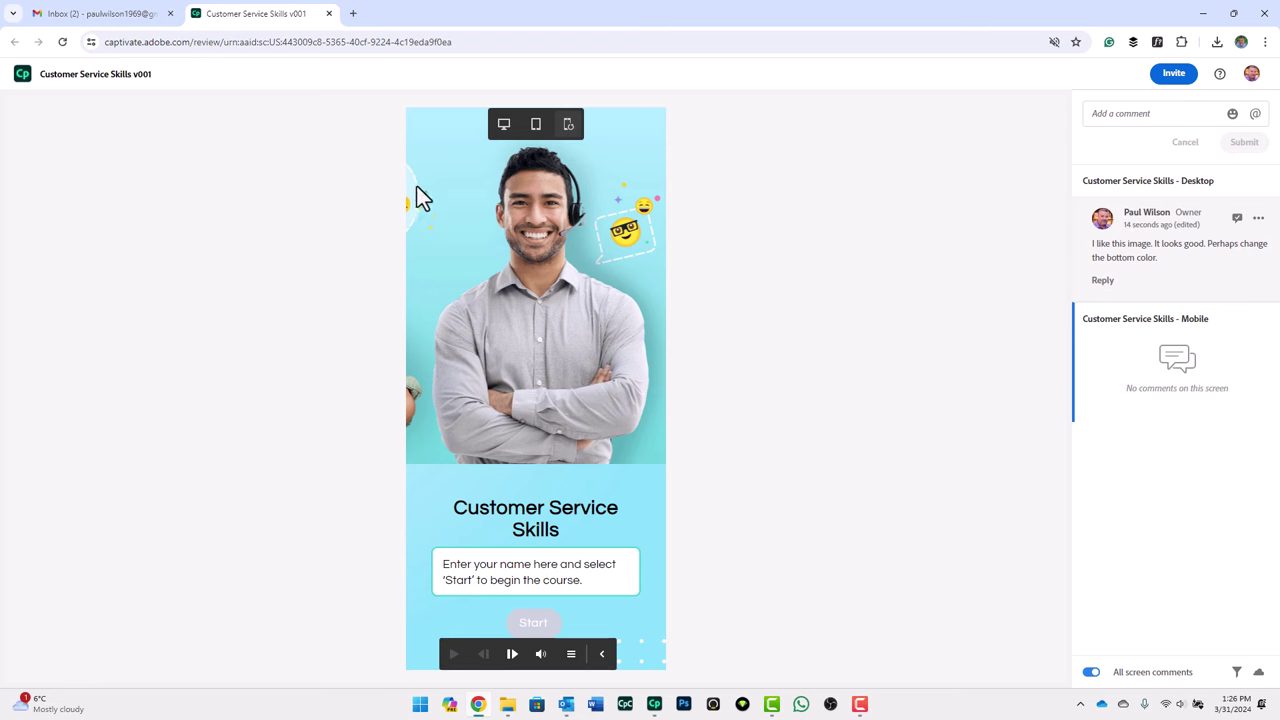
{"action": "left_click", "coordinate": [1120, 116]}
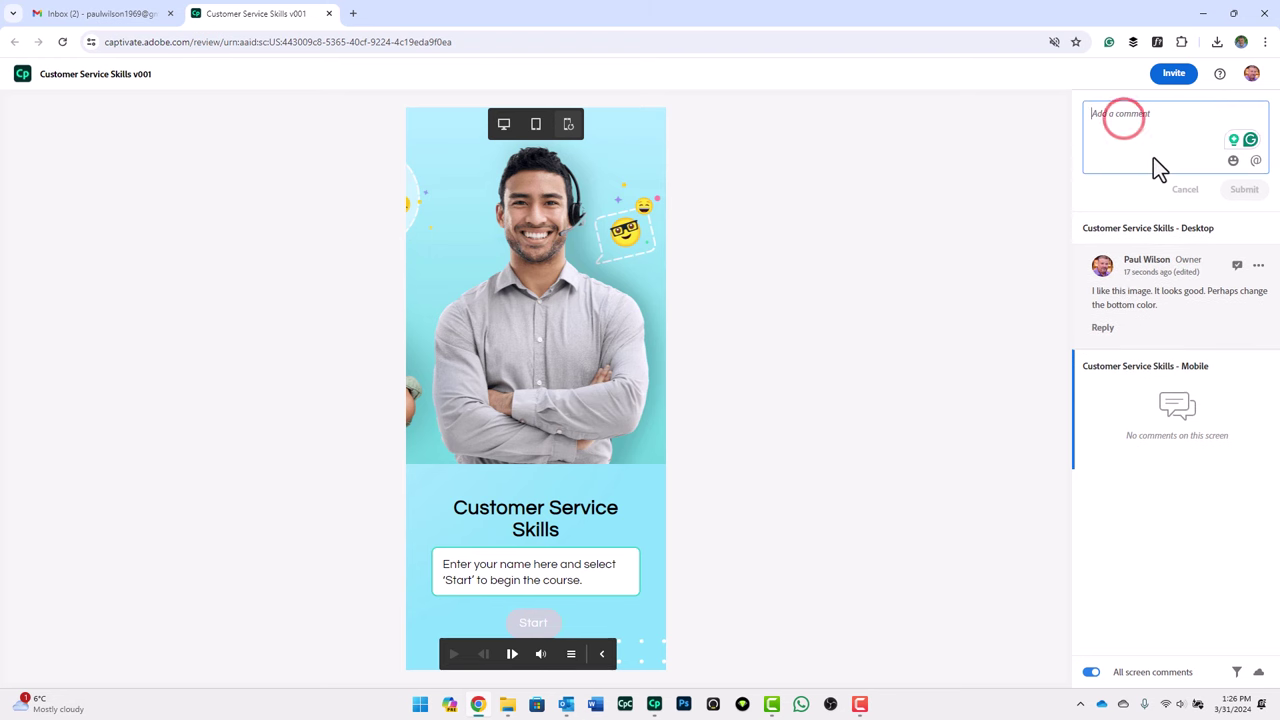
{"action": "type", "text": "Please correct the ed"}
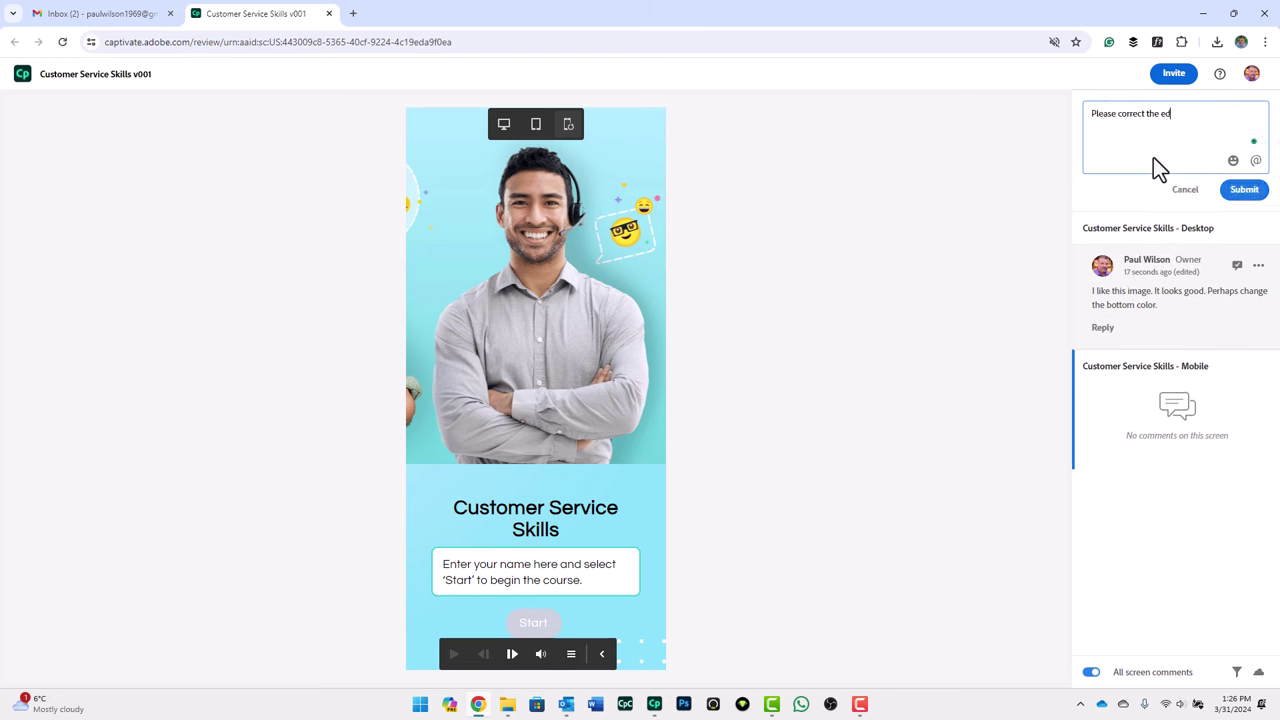
{"action": "key", "text": "BackSpace"}
{"action": "key", "text": "BackSpace"}
{"action": "type", "text": "left edge of the image to not show"}
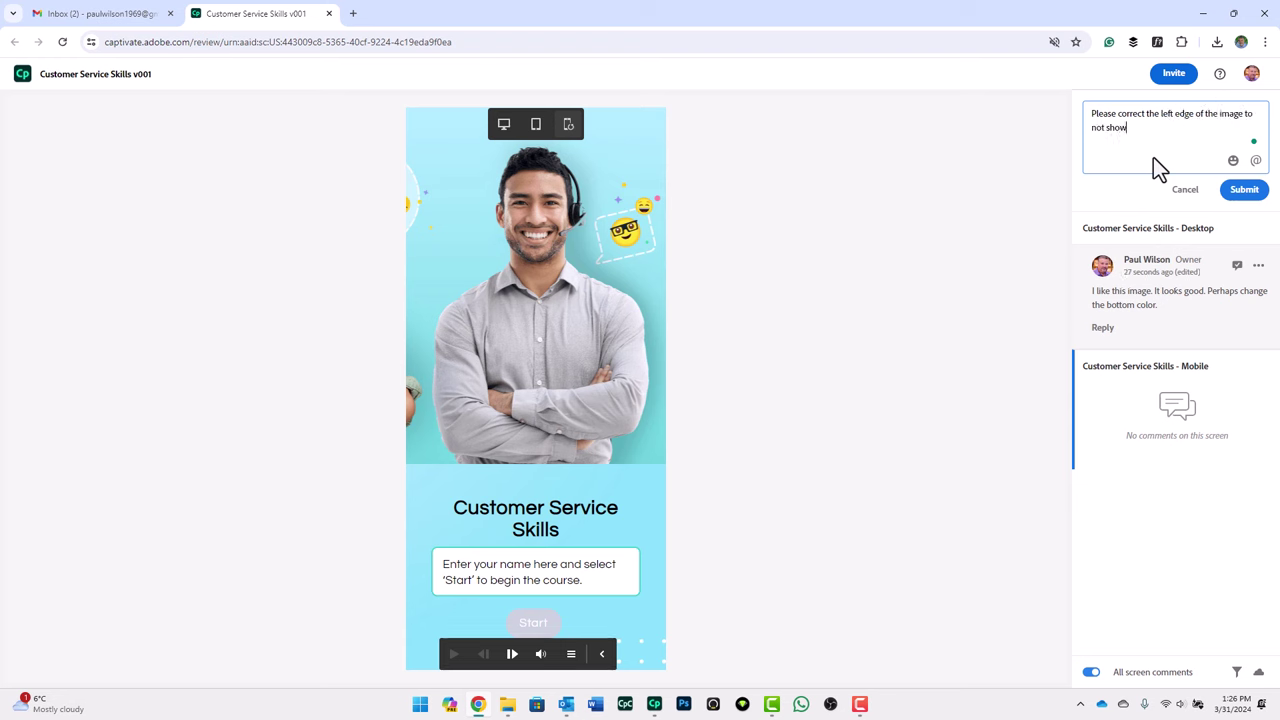
{"action": "type", "text": " the other character"}
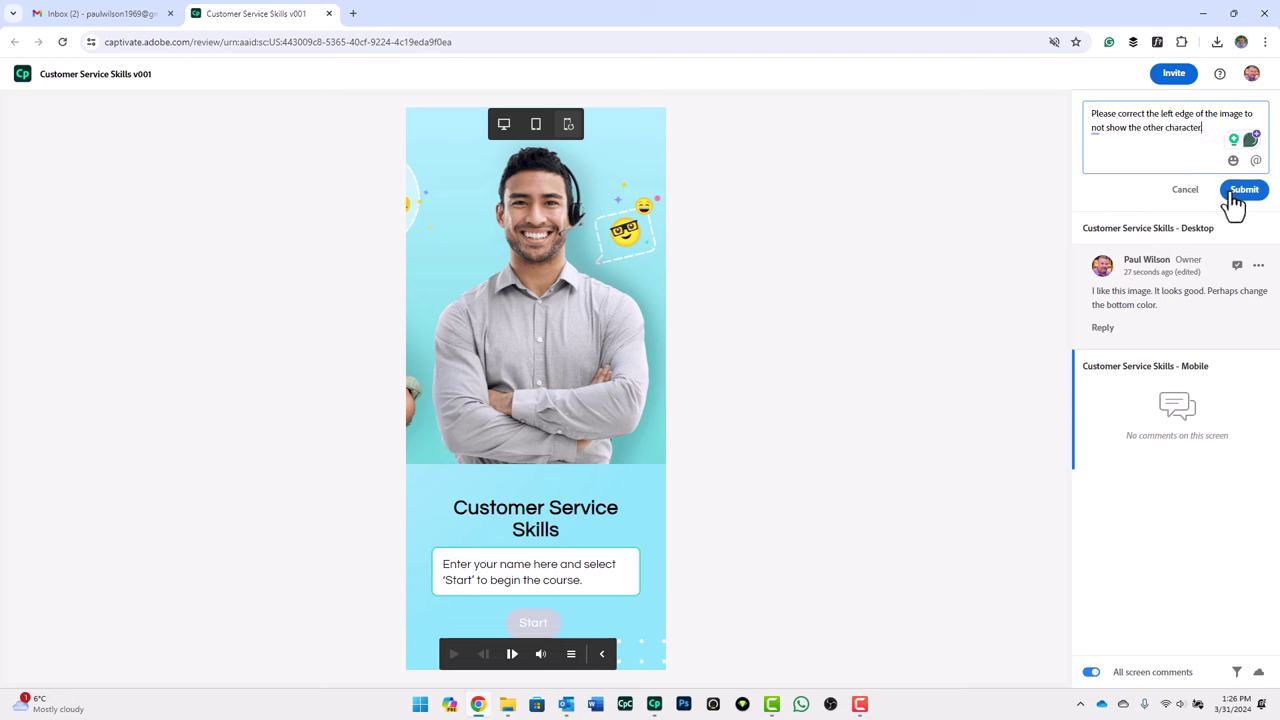
{"action": "left_click", "coordinate": [1243, 190]}
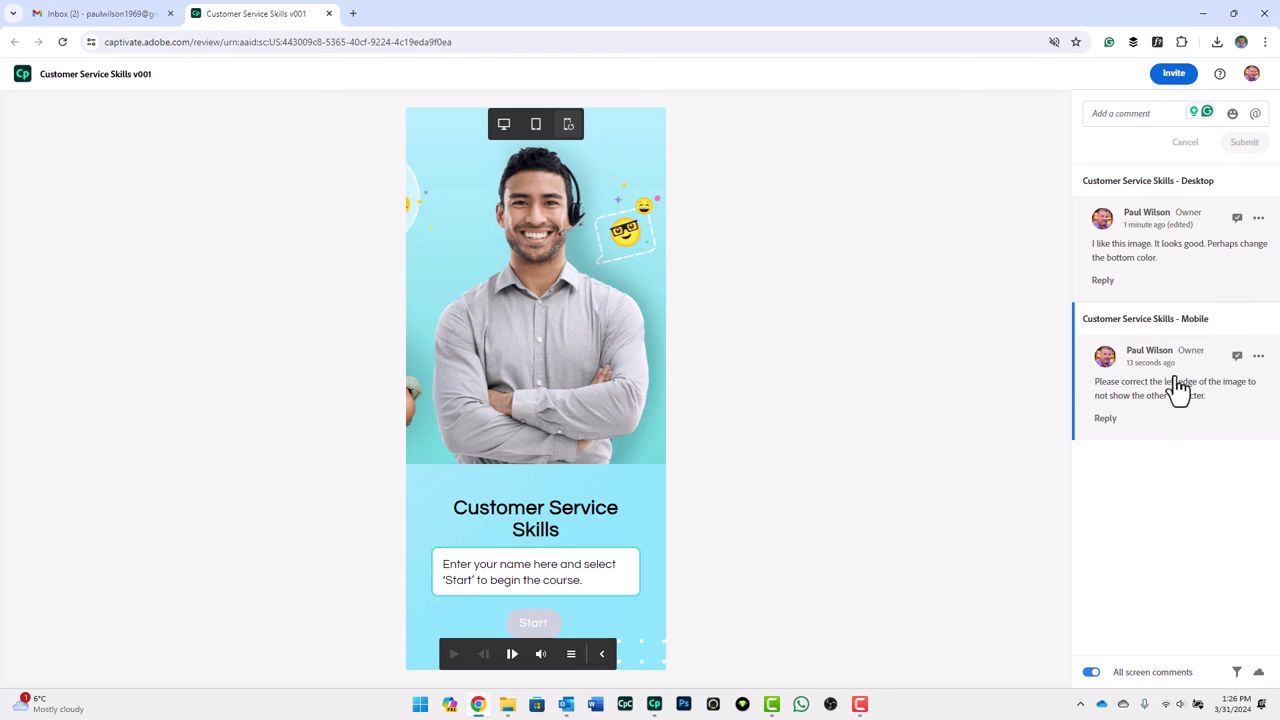
Step: Open and resolve the Desktop comment, then open and resolve the Mobile comment
{"action": "left_click", "coordinate": [1164, 248]}
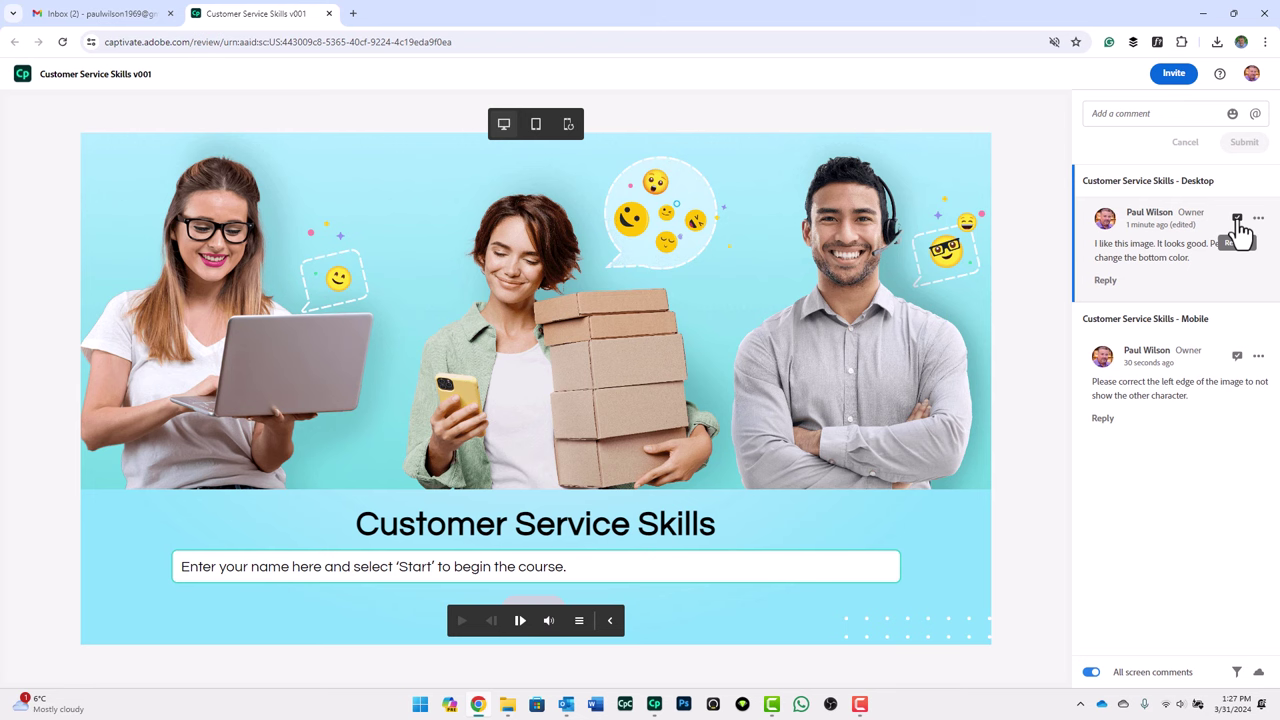
{"action": "left_click", "coordinate": [1238, 220]}
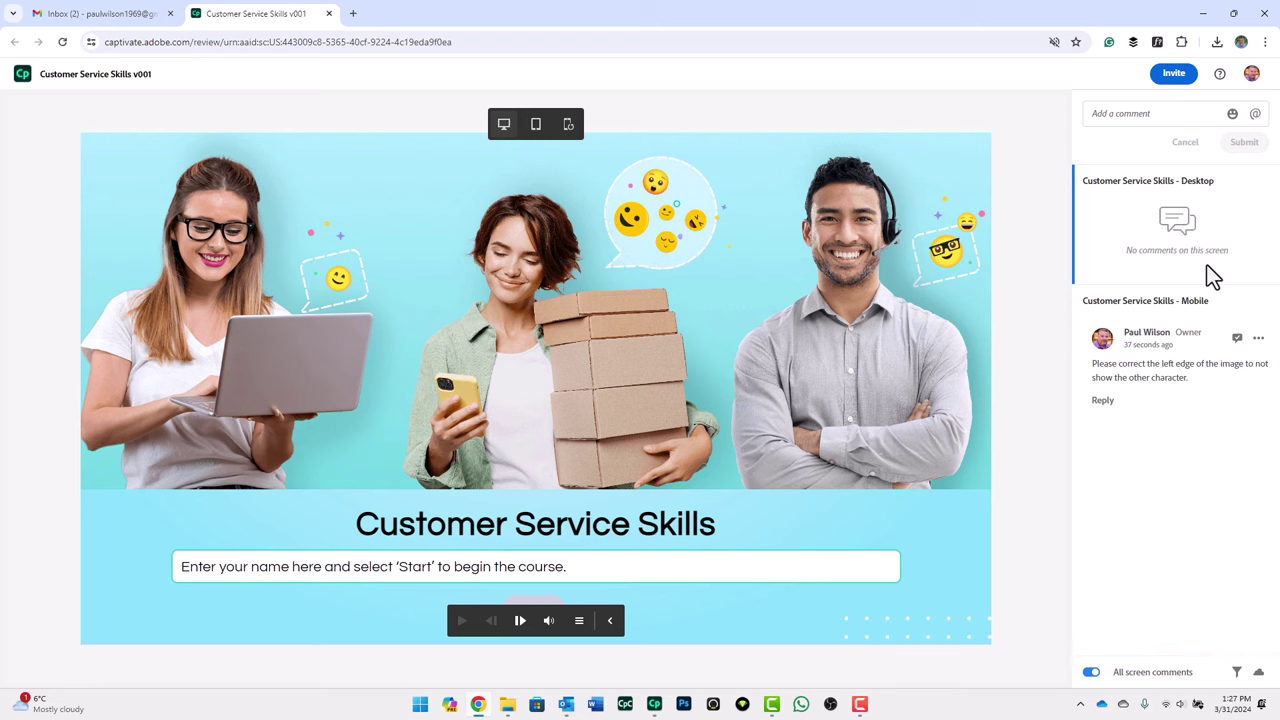
{"action": "left_click", "coordinate": [1170, 385]}
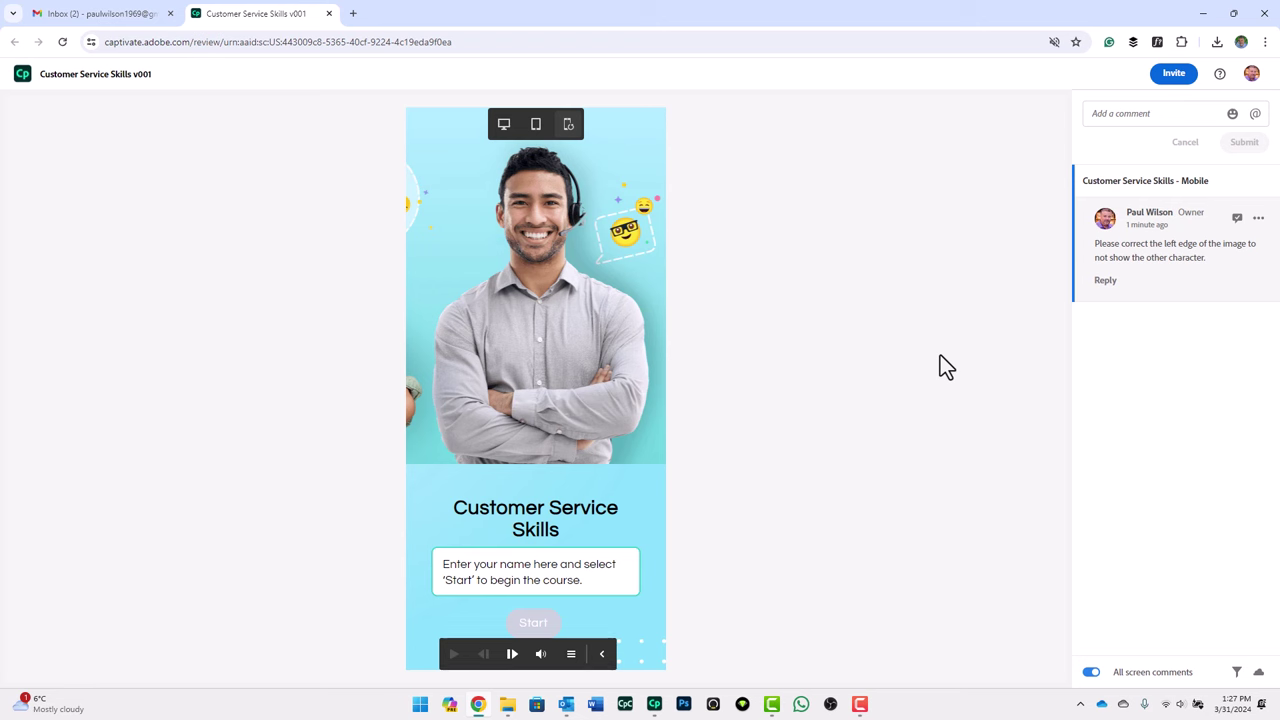
{"action": "left_click", "coordinate": [1236, 218]}
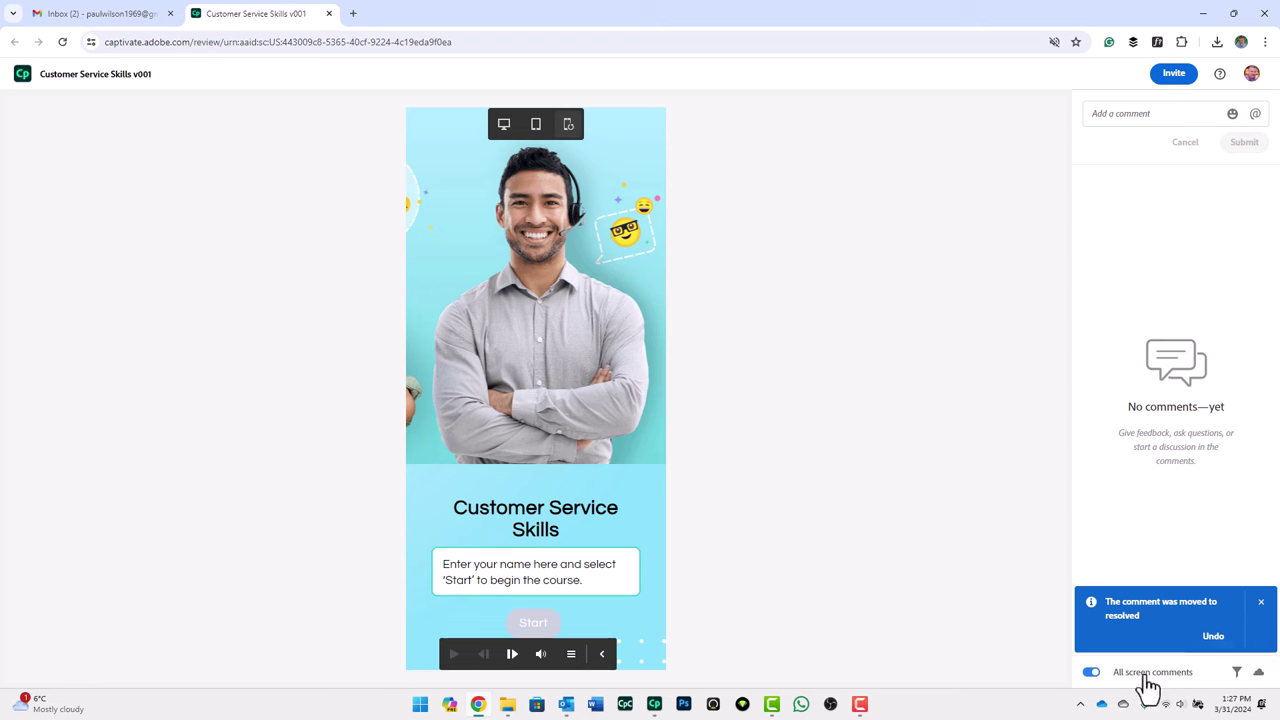
{"action": "left_click", "coordinate": [1090, 672]}
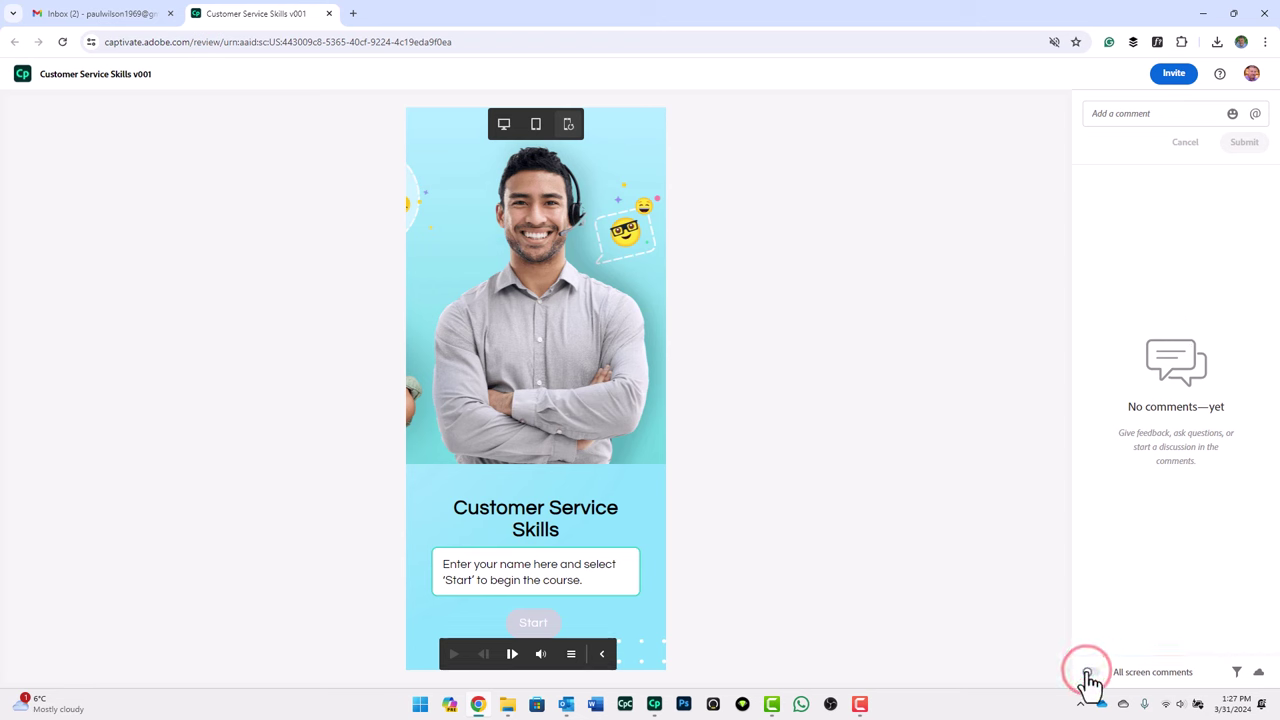
{"action": "left_click", "coordinate": [1090, 672]}
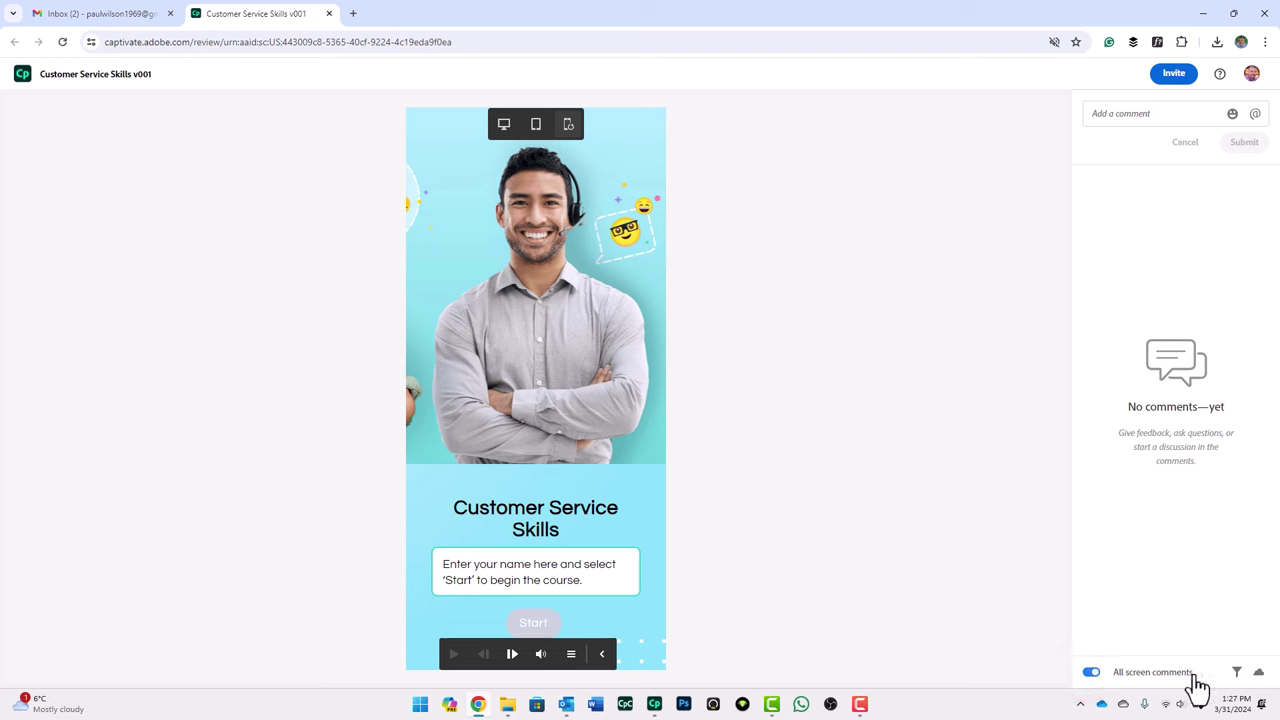
{"action": "left_click", "coordinate": [1237, 672]}
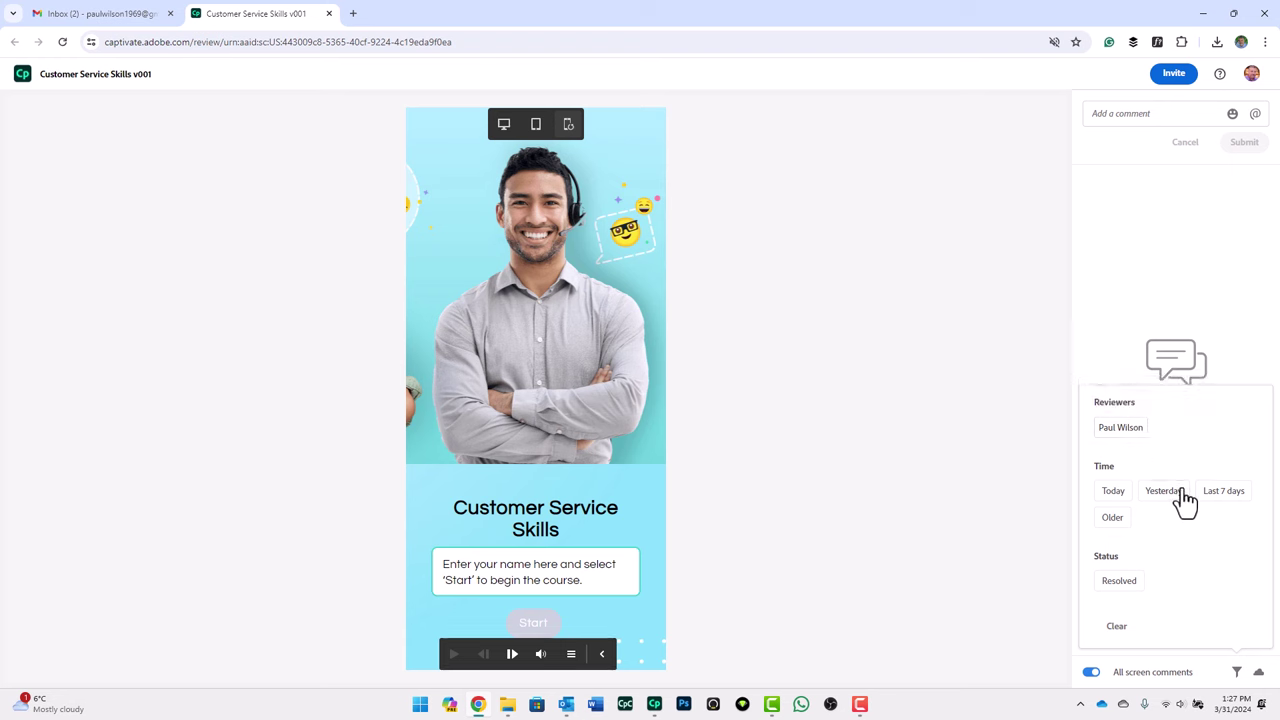
{"action": "left_click", "coordinate": [1112, 498]}
{"action": "left_click", "coordinate": [1116, 429]}
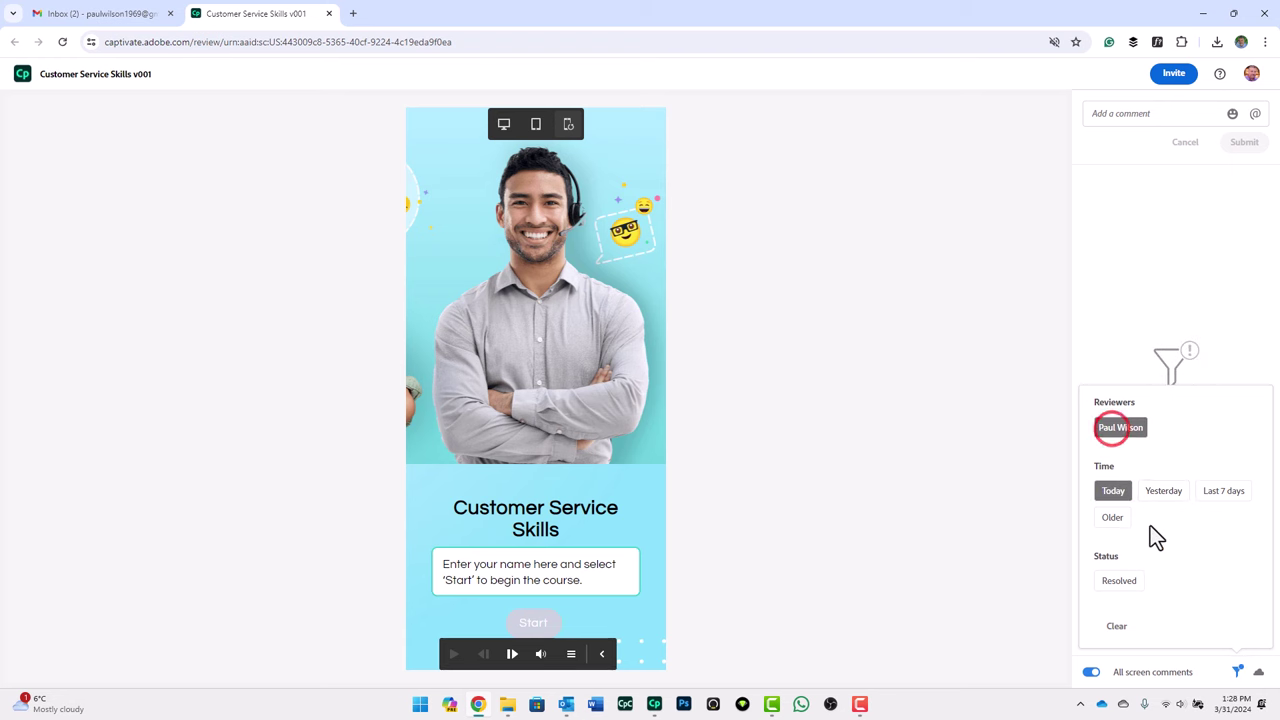
{"action": "left_click", "coordinate": [1128, 588]}
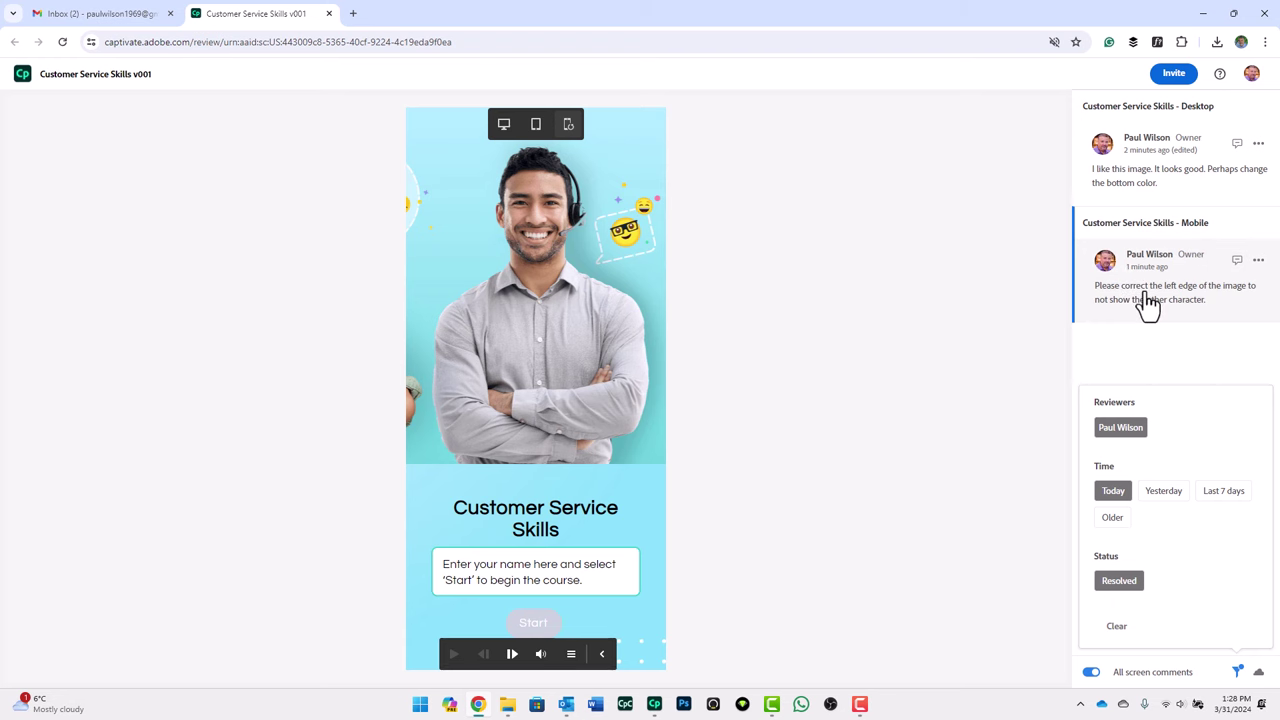
{"action": "left_click", "coordinate": [1117, 630]}
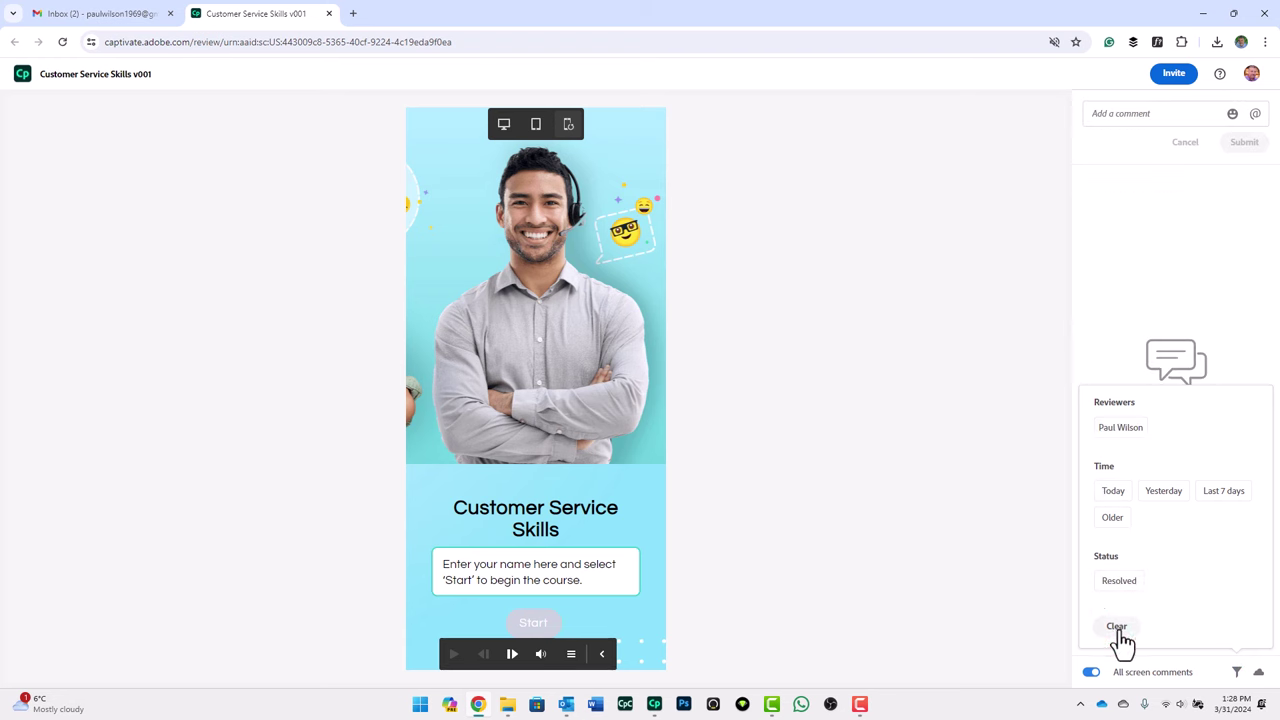
{"action": "left_click", "coordinate": [1236, 298]}
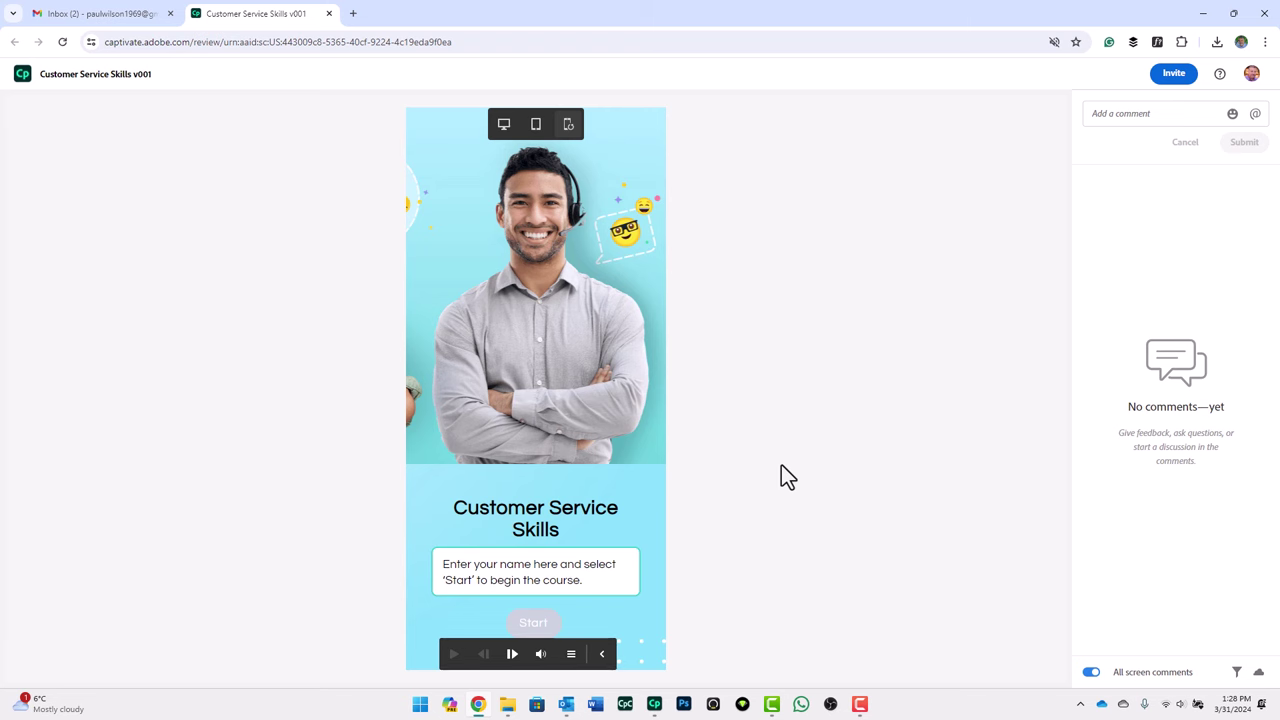
Step: Close Chrome and update the existing shared review with the latest project
{"action": "left_click", "coordinate": [1262, 13]}
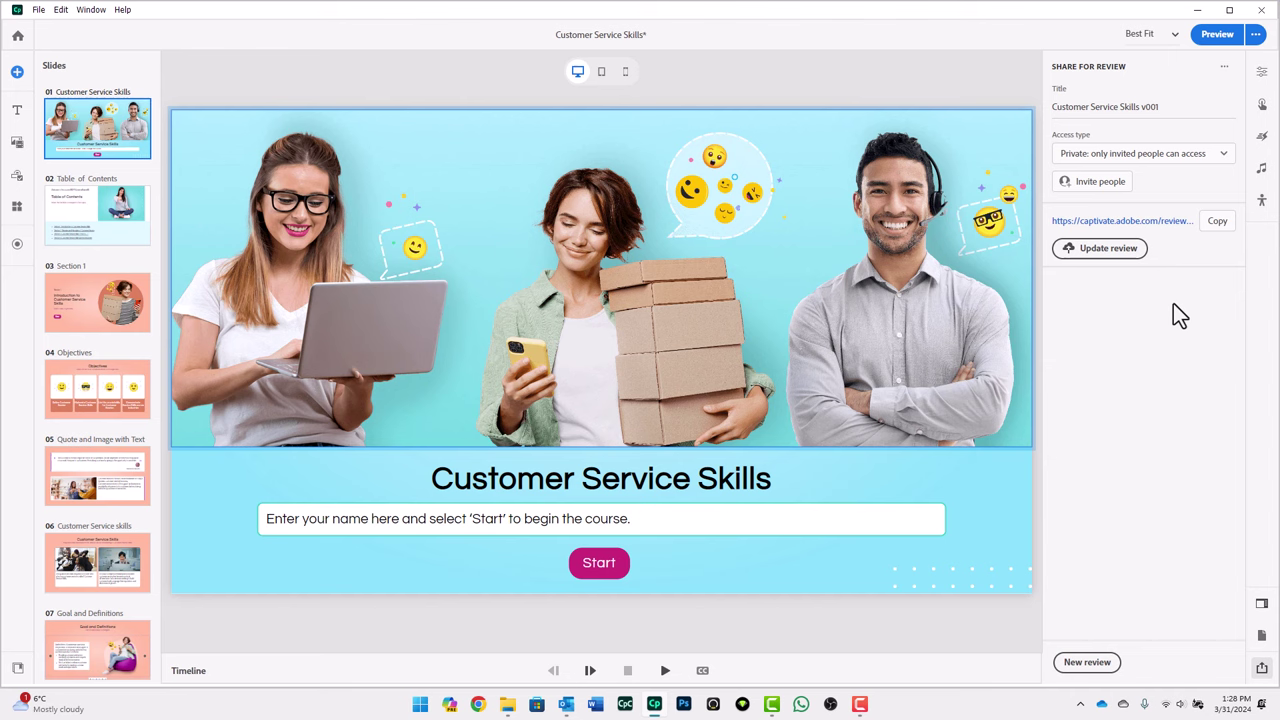
{"action": "left_click", "coordinate": [1097, 250]}
{"action": "left_click", "coordinate": [1122, 253]}
Step: Create a new review version titled 'Customer Service Skills v0002'
{"action": "left_click", "coordinate": [1093, 663]}
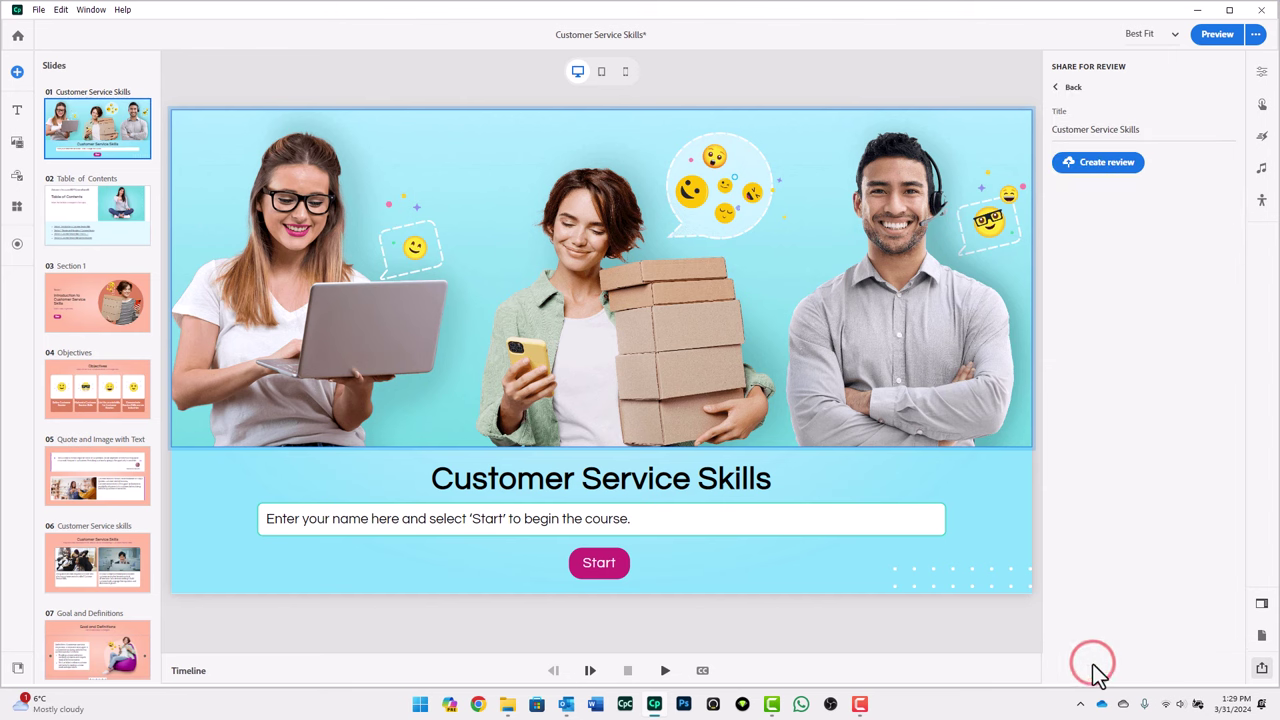
{"action": "left_click", "coordinate": [1141, 130]}
{"action": "type", "text": "v0002"}
{"action": "left_click", "coordinate": [1115, 163]}
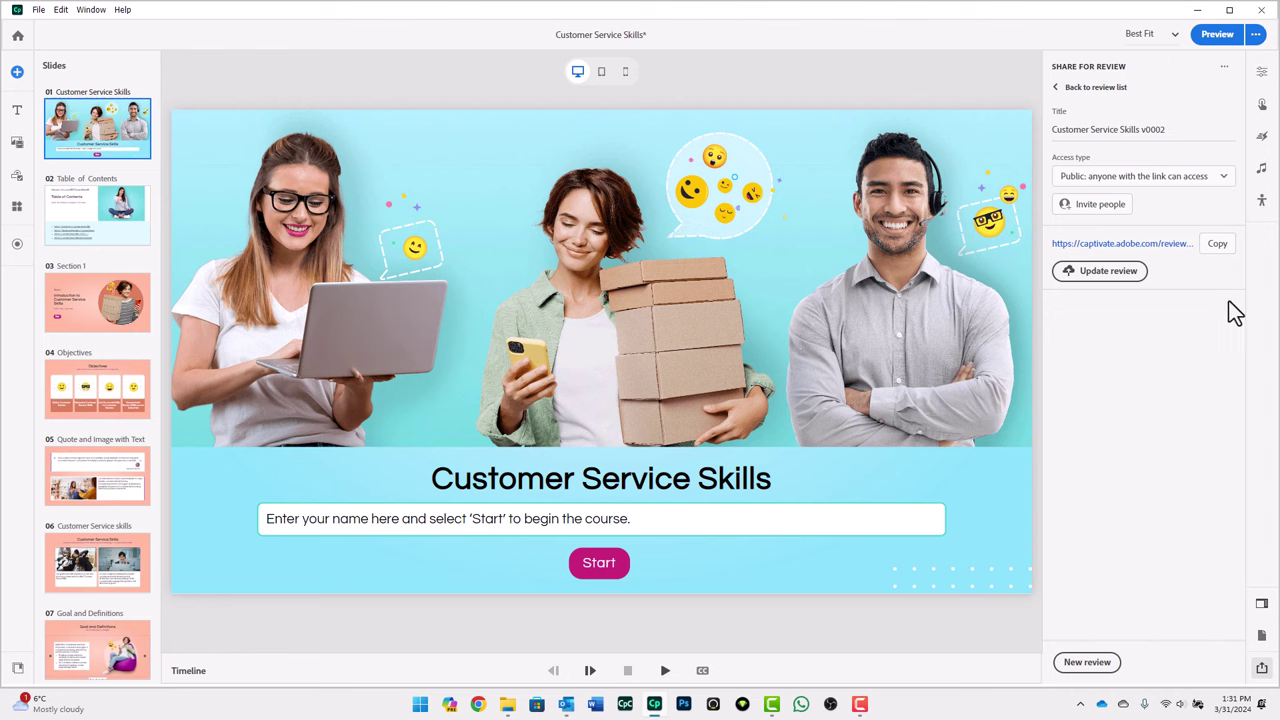
Step: Delete the v0002 review with its comments, then delete the v001 review
{"action": "left_click", "coordinate": [1224, 67]}
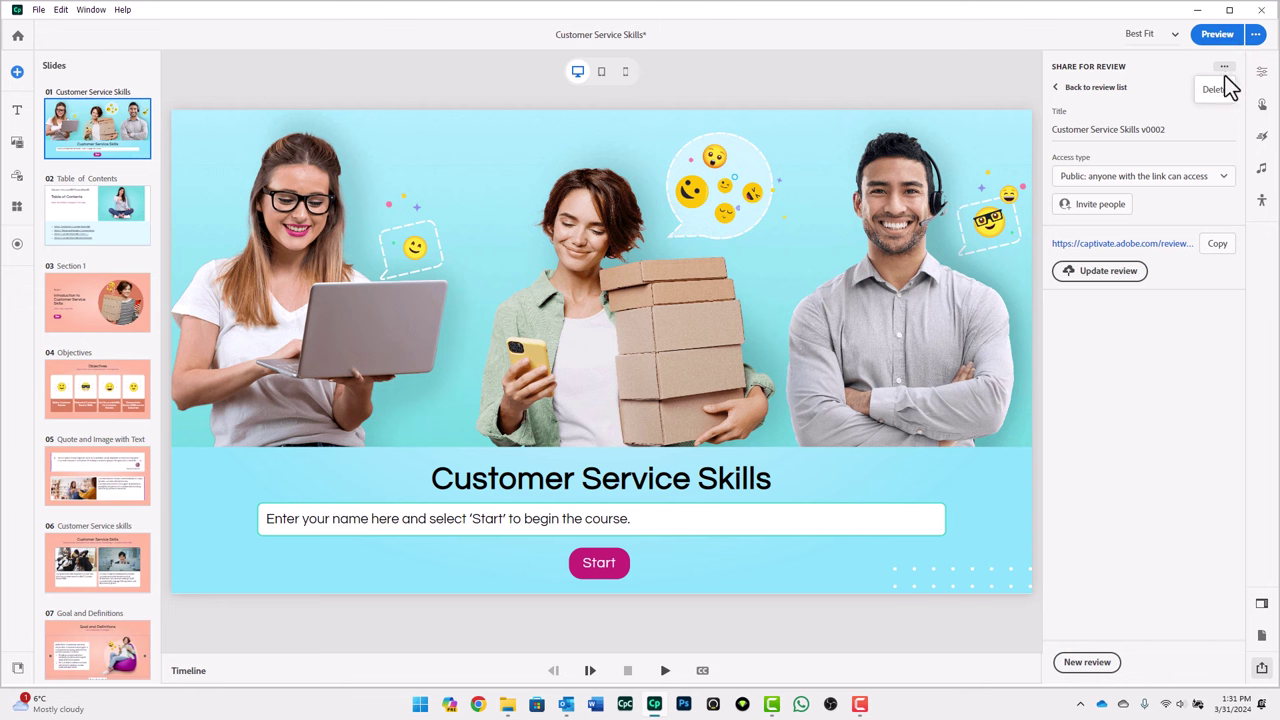
{"action": "left_click", "coordinate": [1220, 88]}
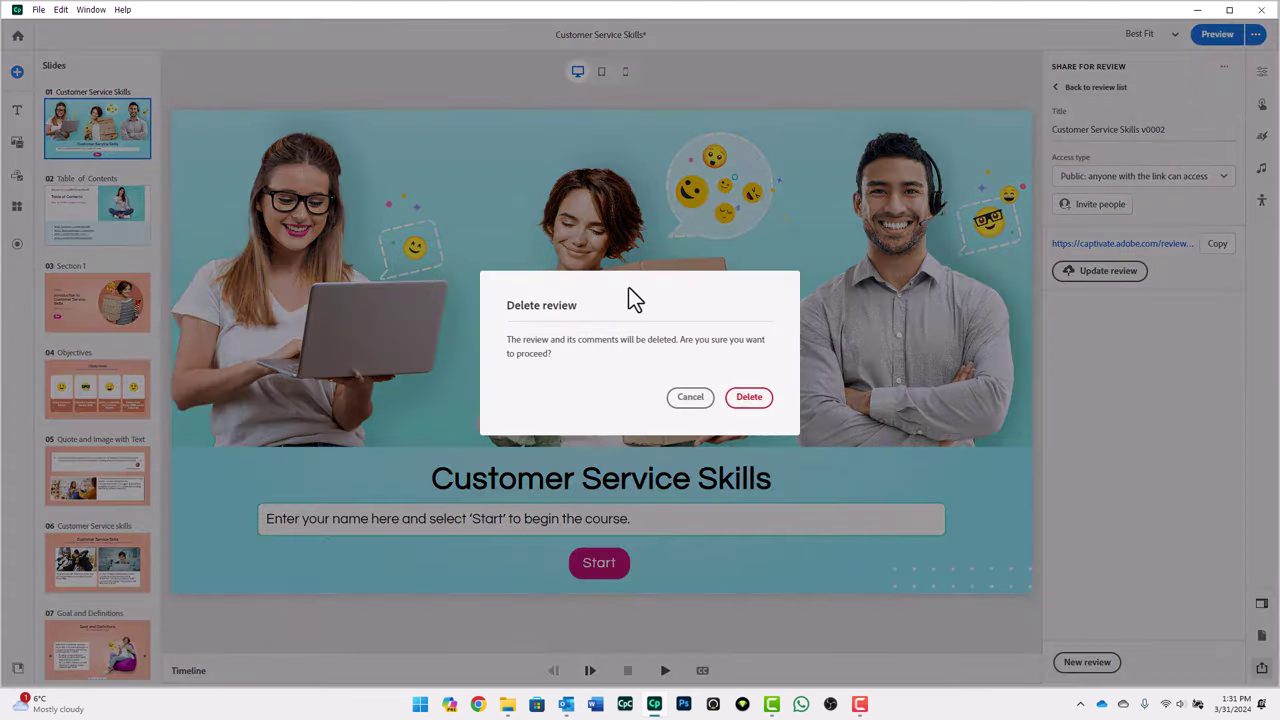
{"action": "left_click", "coordinate": [746, 398]}
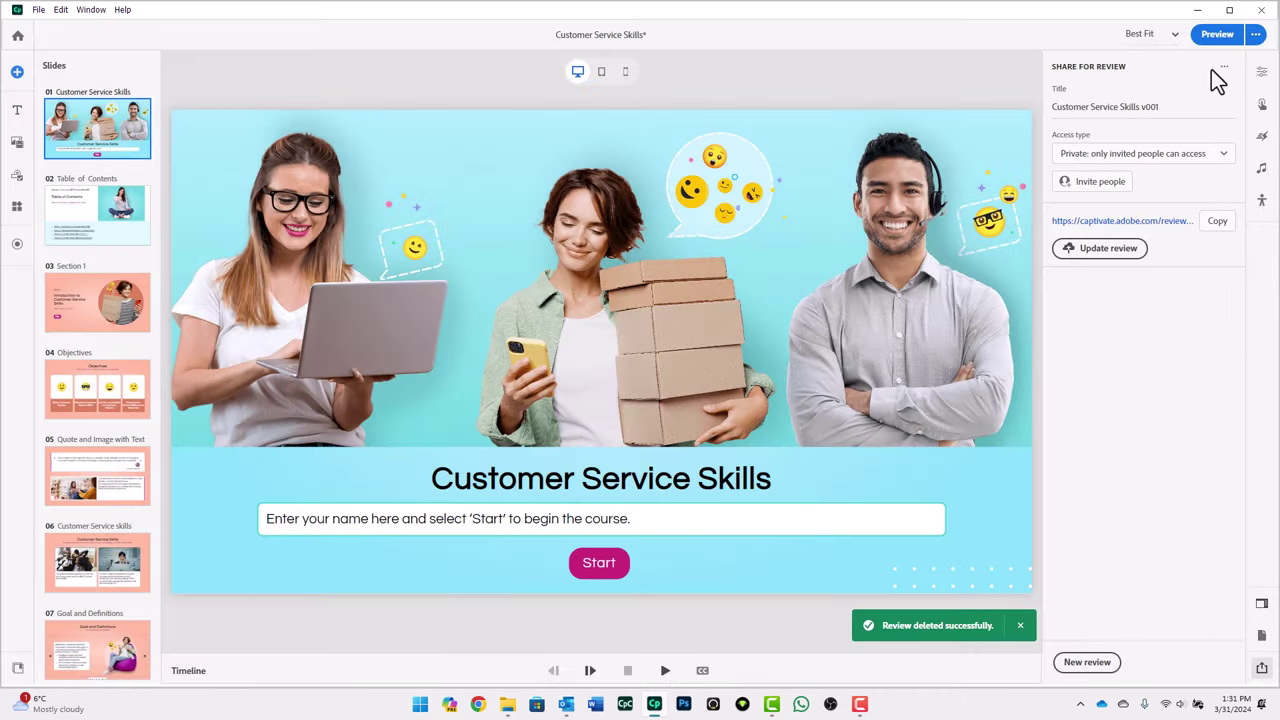
{"action": "left_click", "coordinate": [1224, 67]}
{"action": "left_click", "coordinate": [1220, 88]}
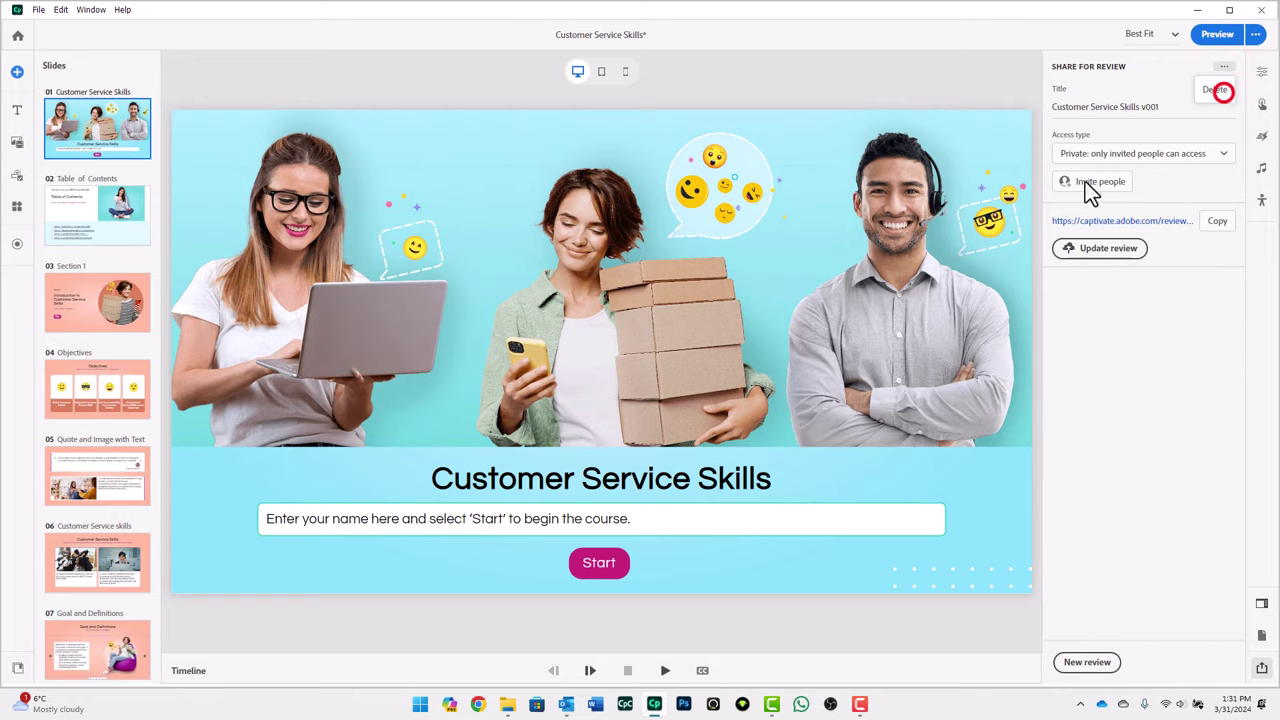